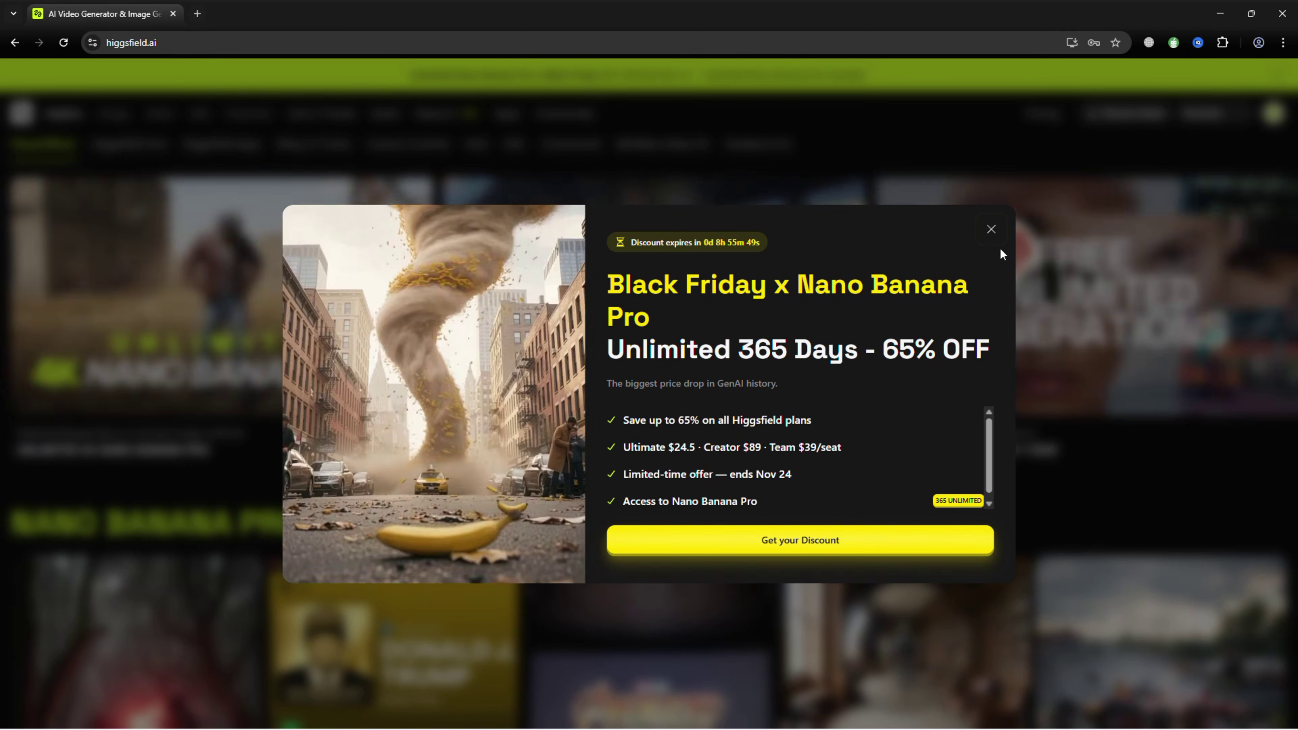
Step: Close the Black Friday offer, scroll through the Explore page, then return to the top
{"action": "left_click", "coordinate": [991, 229]}
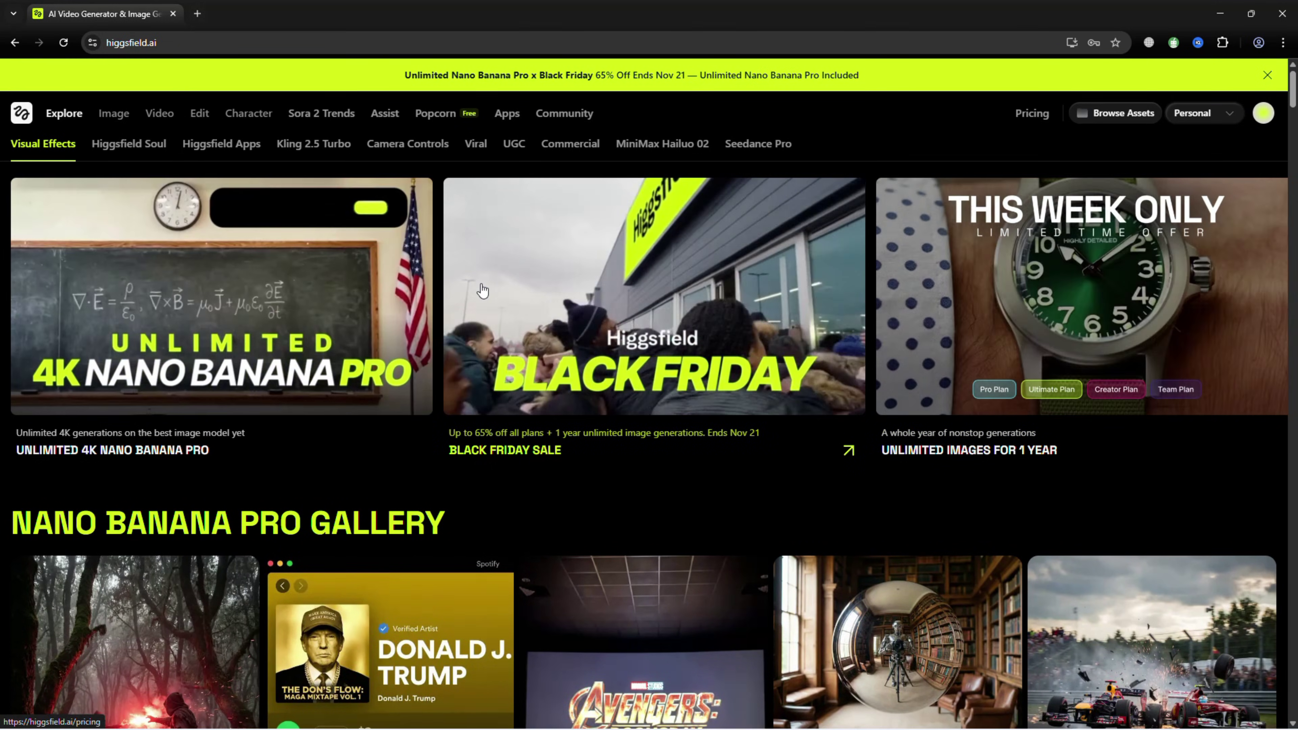
{"action": "scroll", "coordinate": [486, 314], "scroll_direction": "down", "scroll_amount": 8}
{"action": "scroll", "coordinate": [489, 323], "scroll_direction": "down", "scroll_amount": 15}
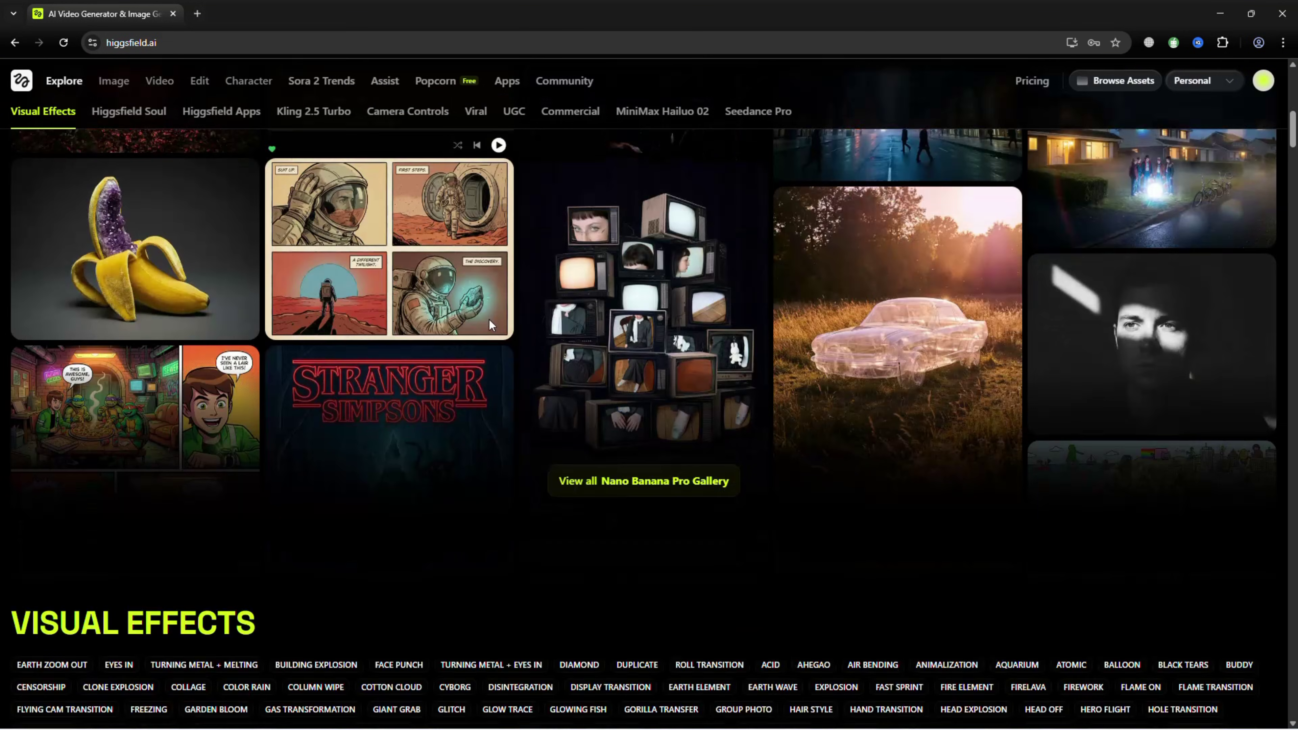
{"action": "scroll", "coordinate": [491, 328], "scroll_direction": "down", "scroll_amount": 10}
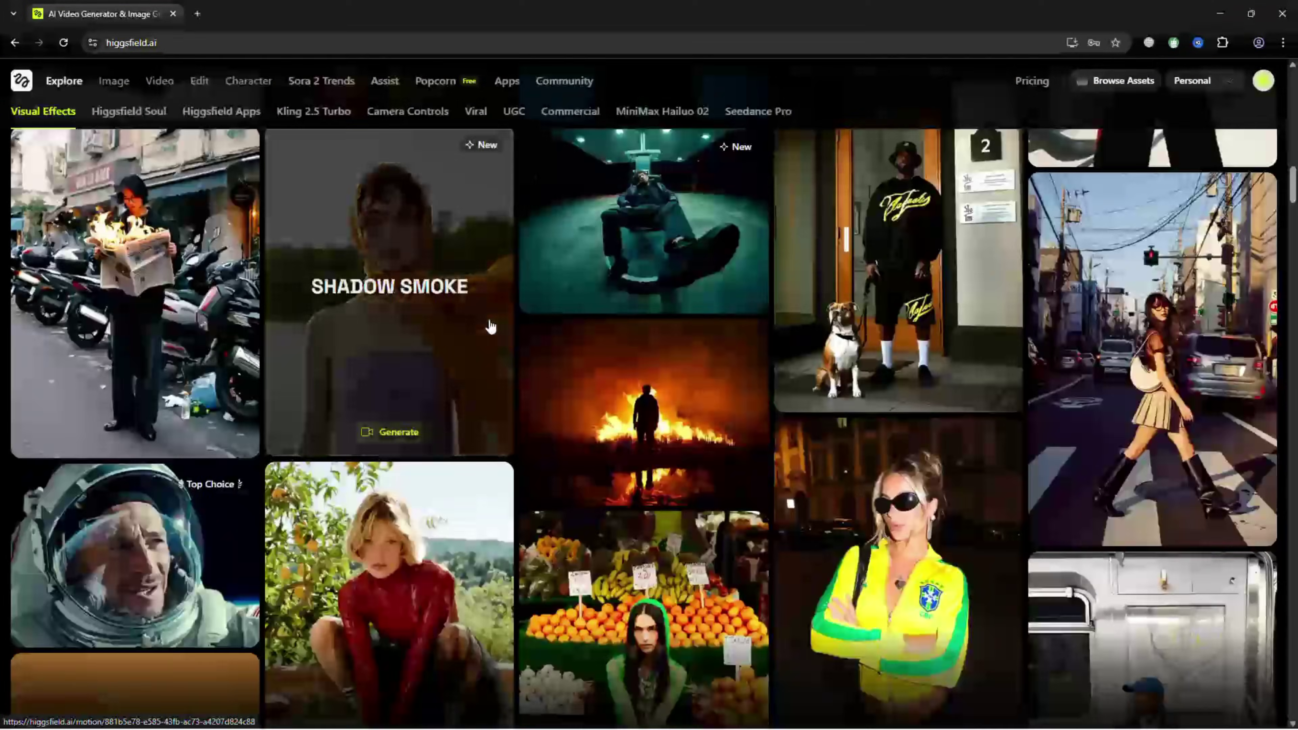
{"action": "key", "text": "Home"}
Step: Open the Unlimited 4K Nano Banana Pro page and fill the prompt with a random sample
{"action": "left_click", "coordinate": [282, 317]}
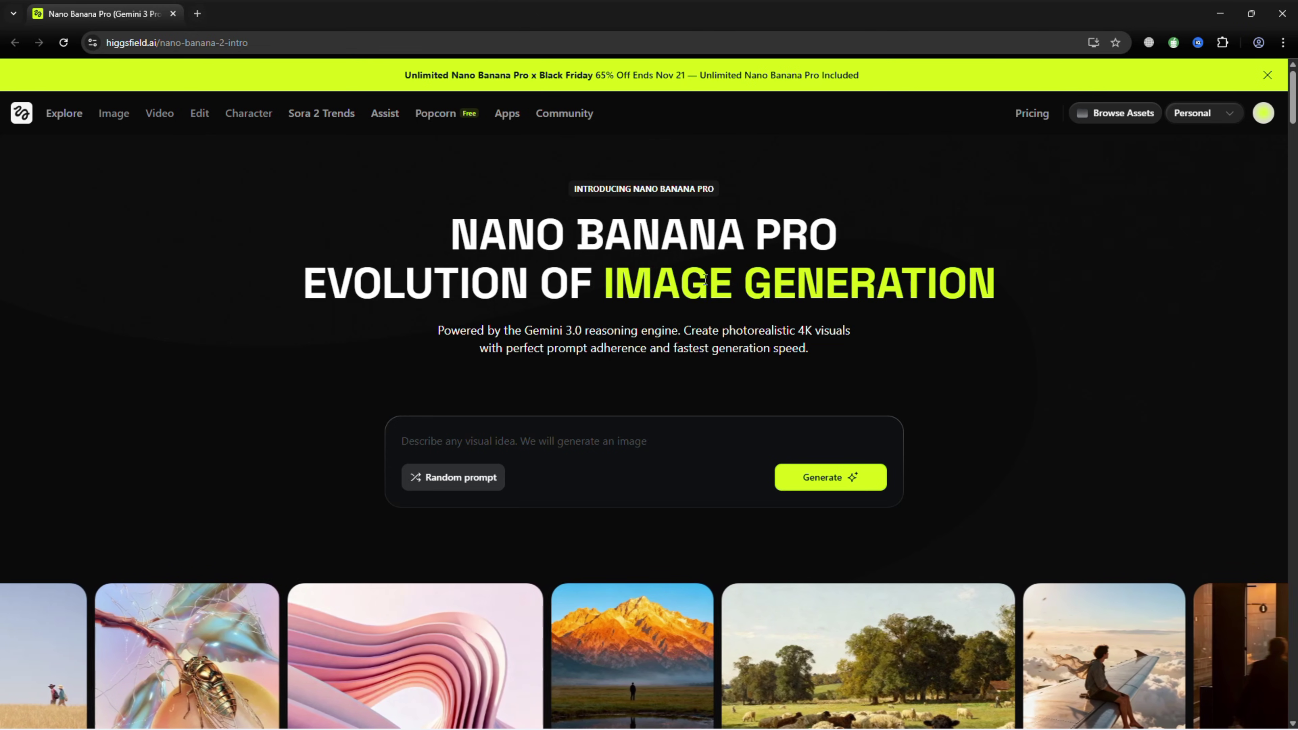
{"action": "left_click", "coordinate": [615, 441]}
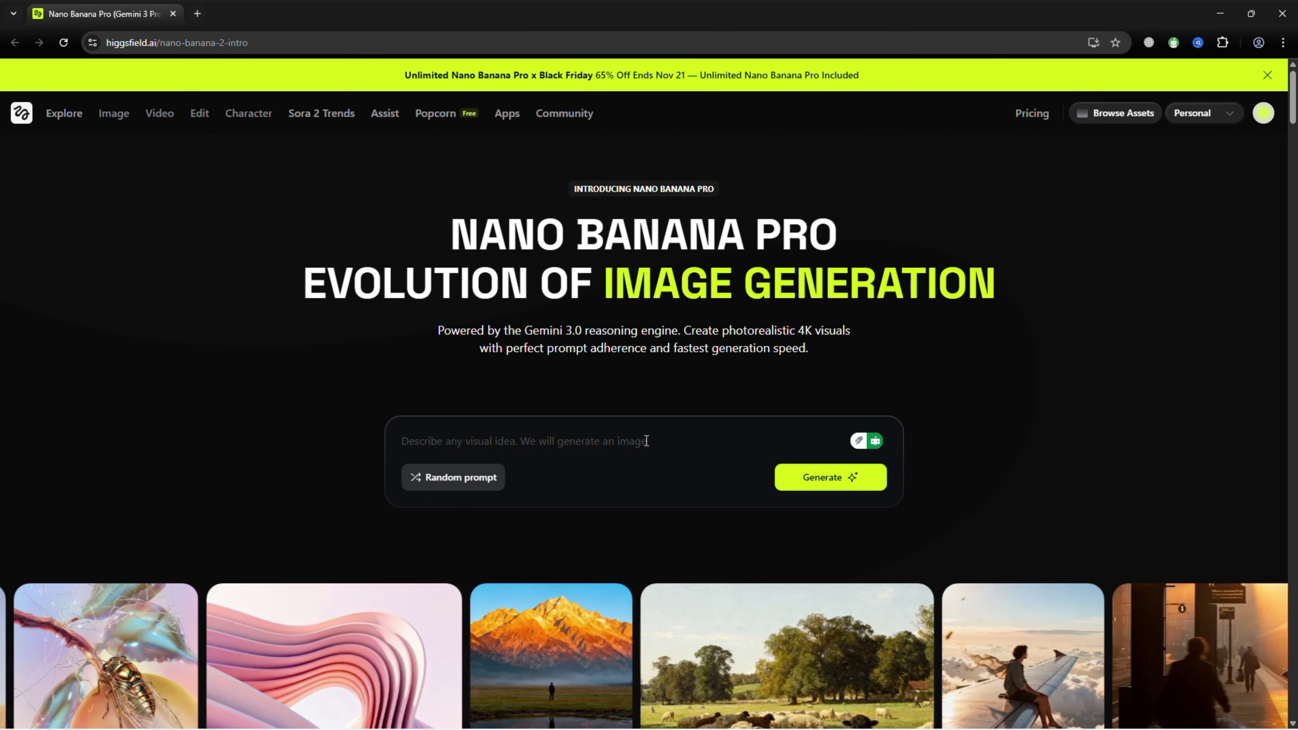
{"action": "left_click", "coordinate": [459, 475]}
Step: Cycle random prompts to the macro product-assembly one and send it to the generator
{"action": "left_click", "coordinate": [456, 491]}
{"action": "left_click", "coordinate": [454, 497]}
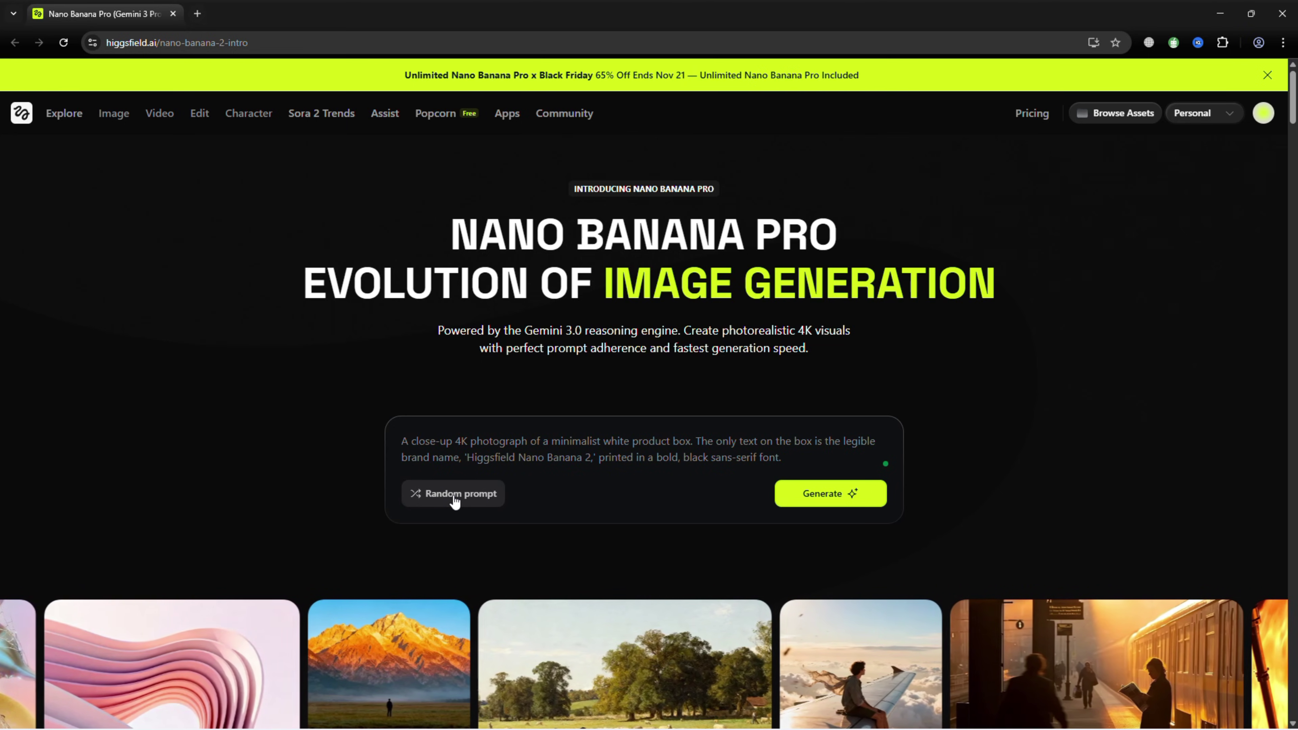
{"action": "left_click", "coordinate": [454, 498]}
{"action": "left_click", "coordinate": [455, 495]}
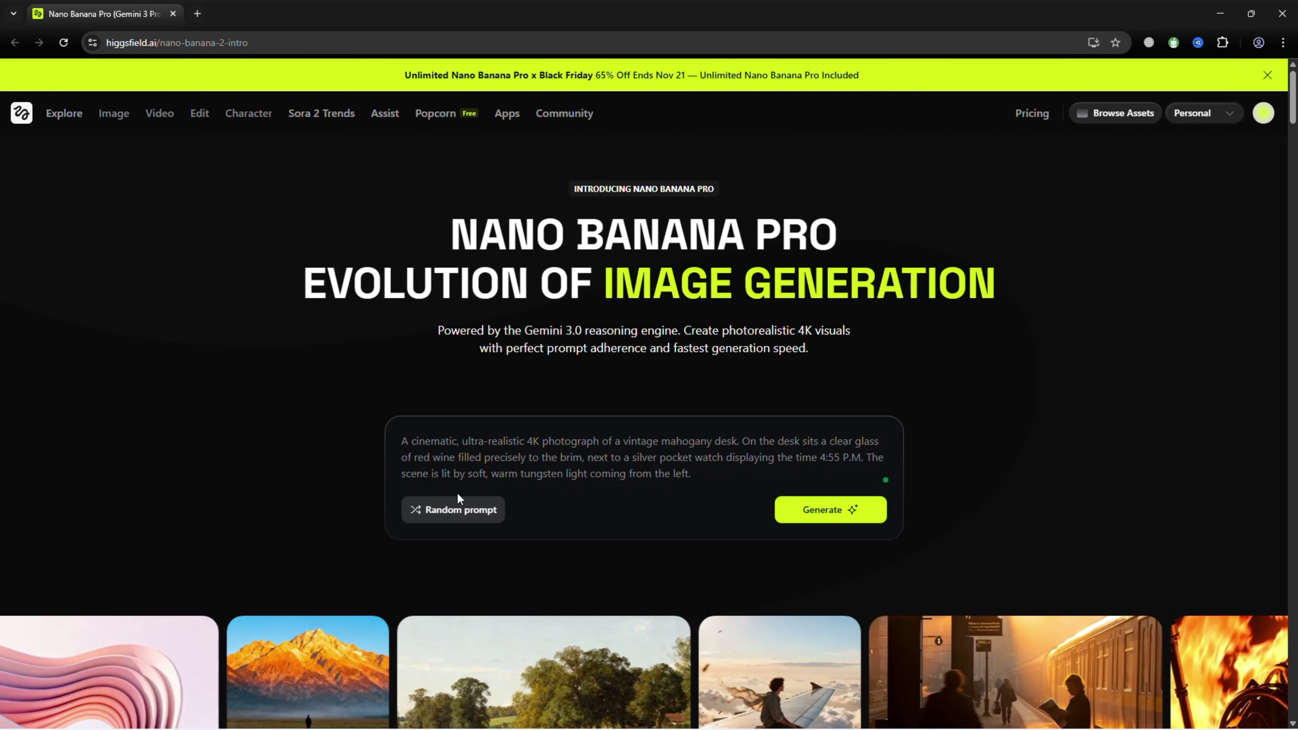
{"action": "left_click", "coordinate": [460, 500]}
{"action": "left_click", "coordinate": [838, 520]}
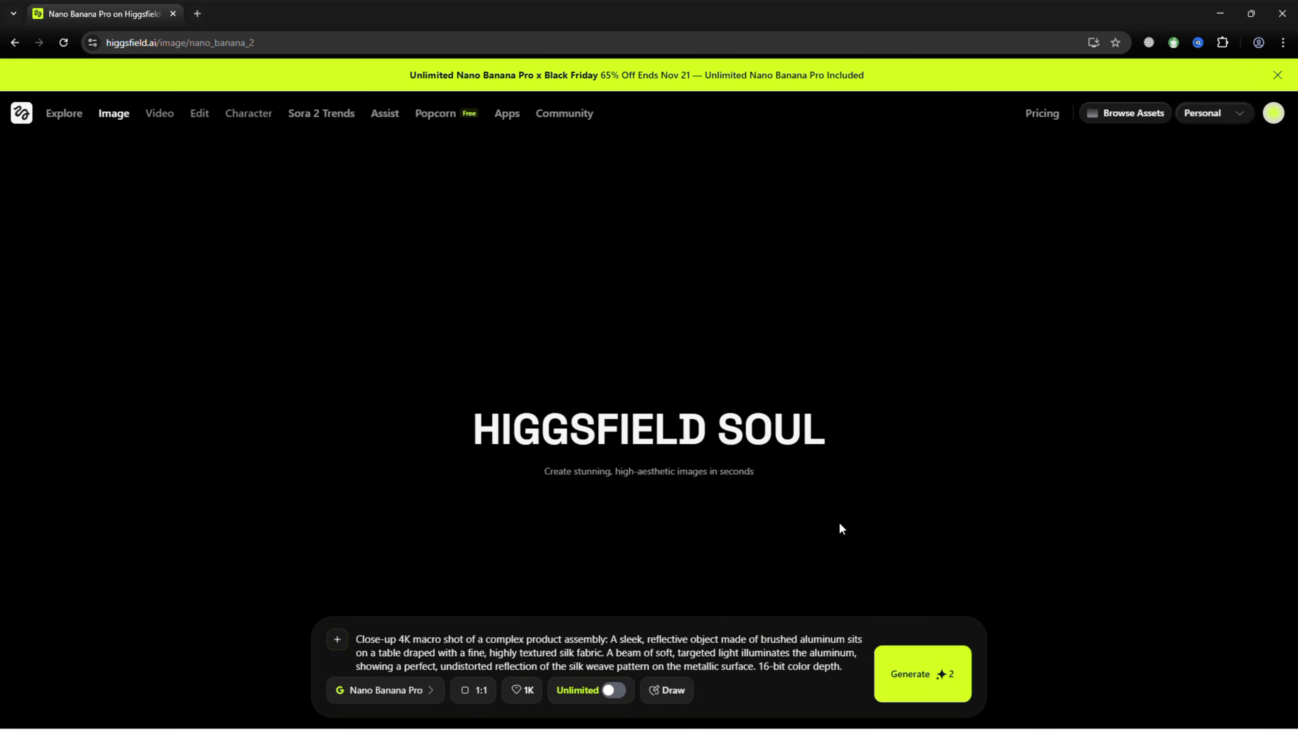
Step: Generate the brushed-aluminium product image at 16:9 aspect ratio and 1K quality
{"action": "left_click", "coordinate": [404, 690]}
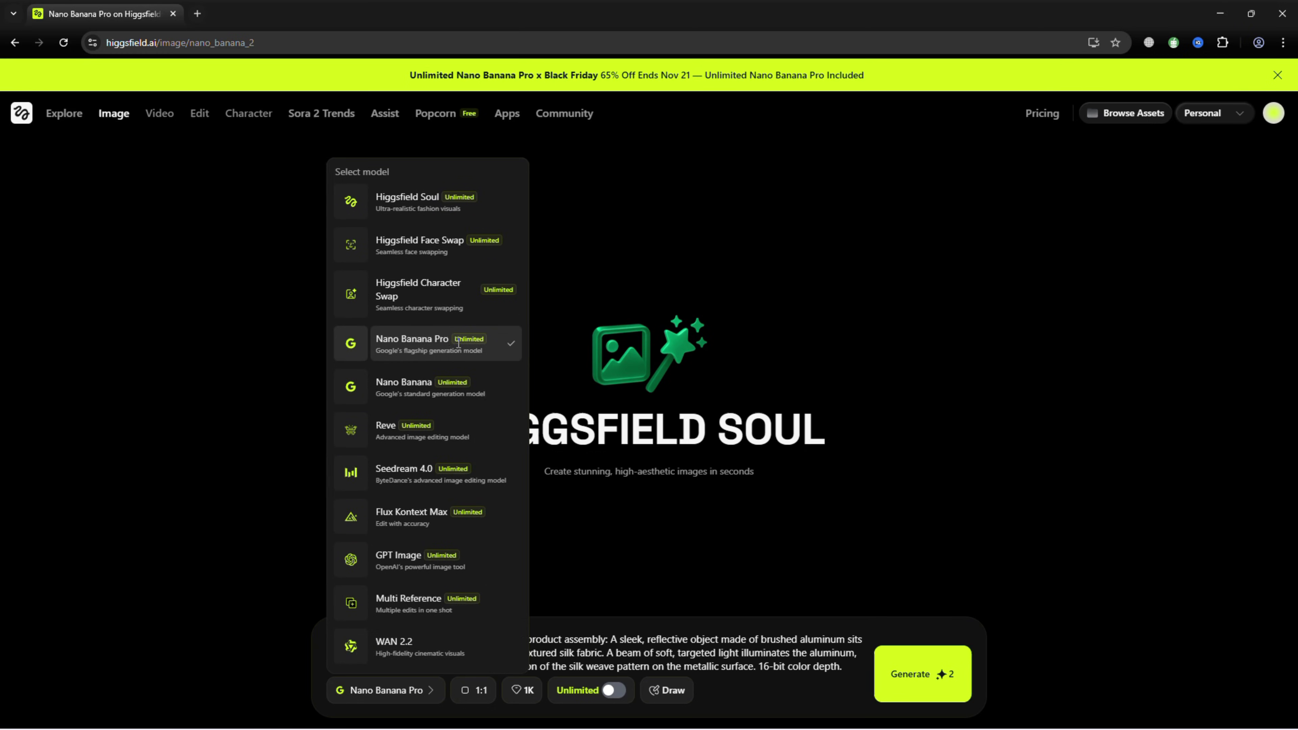
{"action": "left_click", "coordinate": [471, 689]}
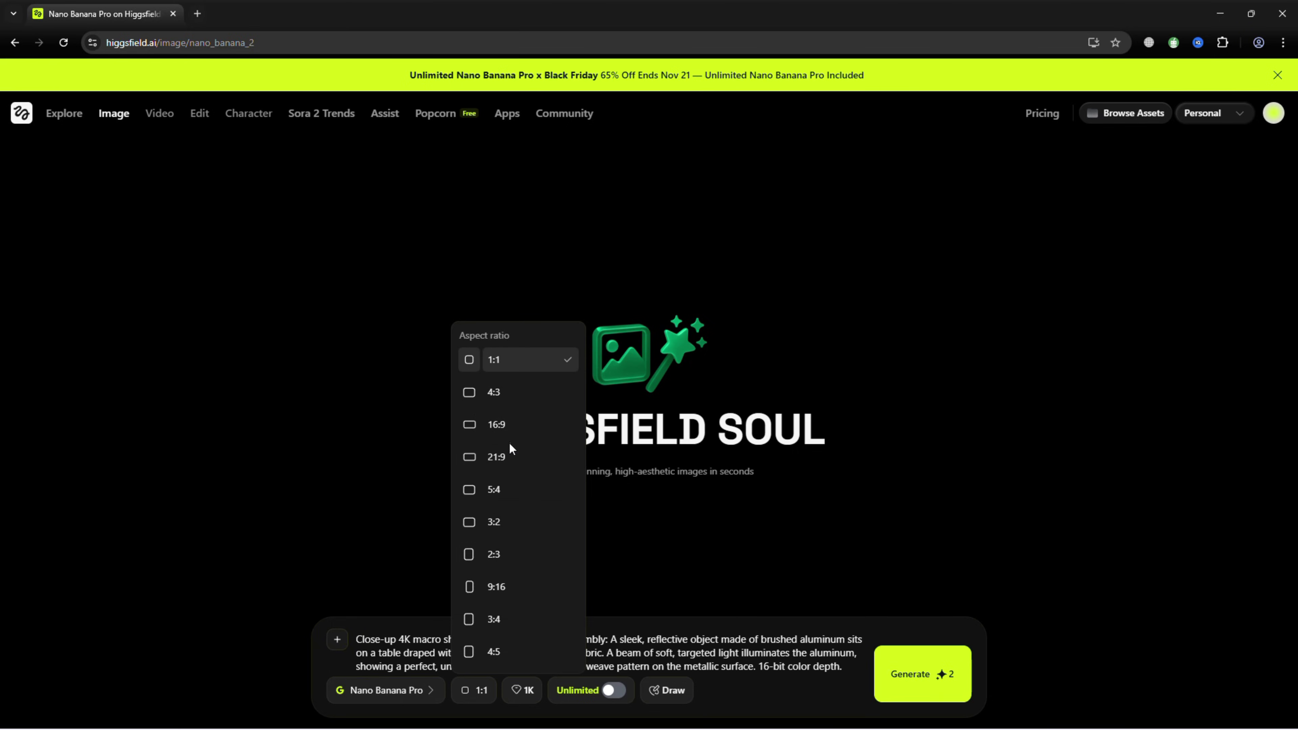
{"action": "left_click", "coordinate": [503, 422]}
{"action": "left_click", "coordinate": [528, 690]}
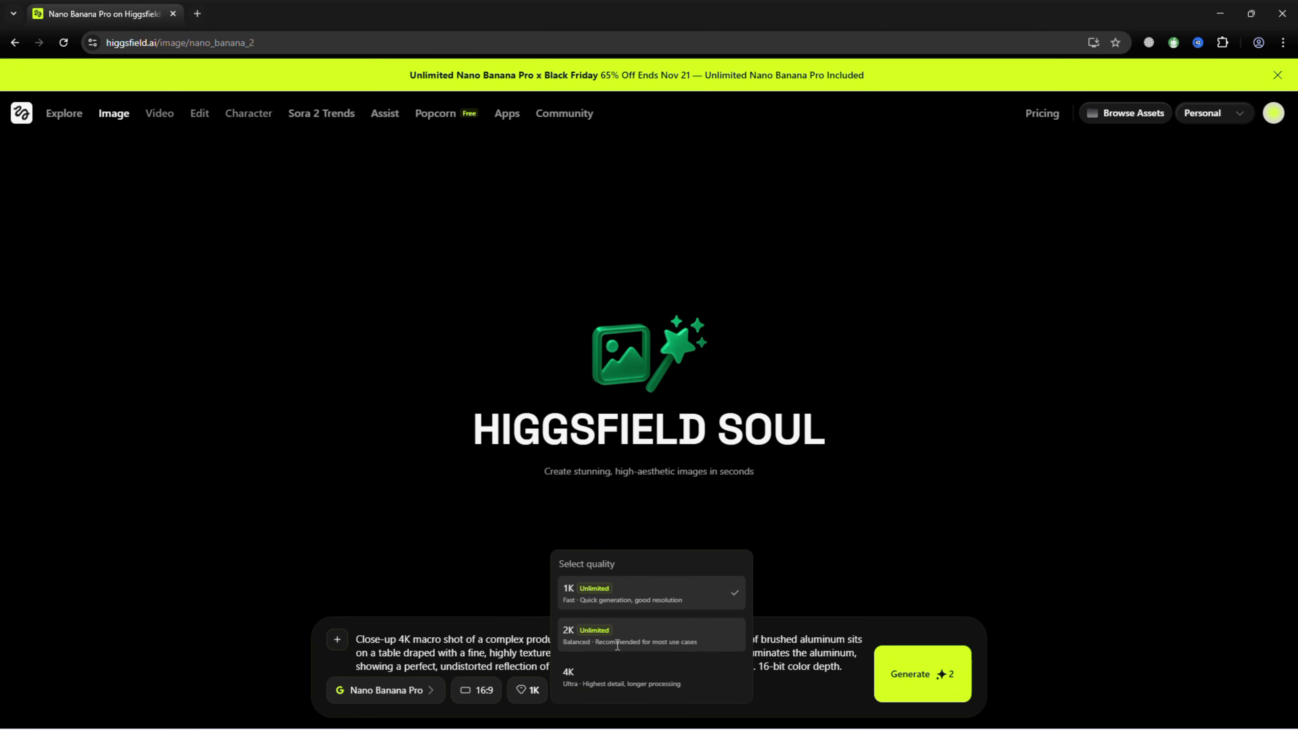
{"action": "left_click", "coordinate": [676, 590]}
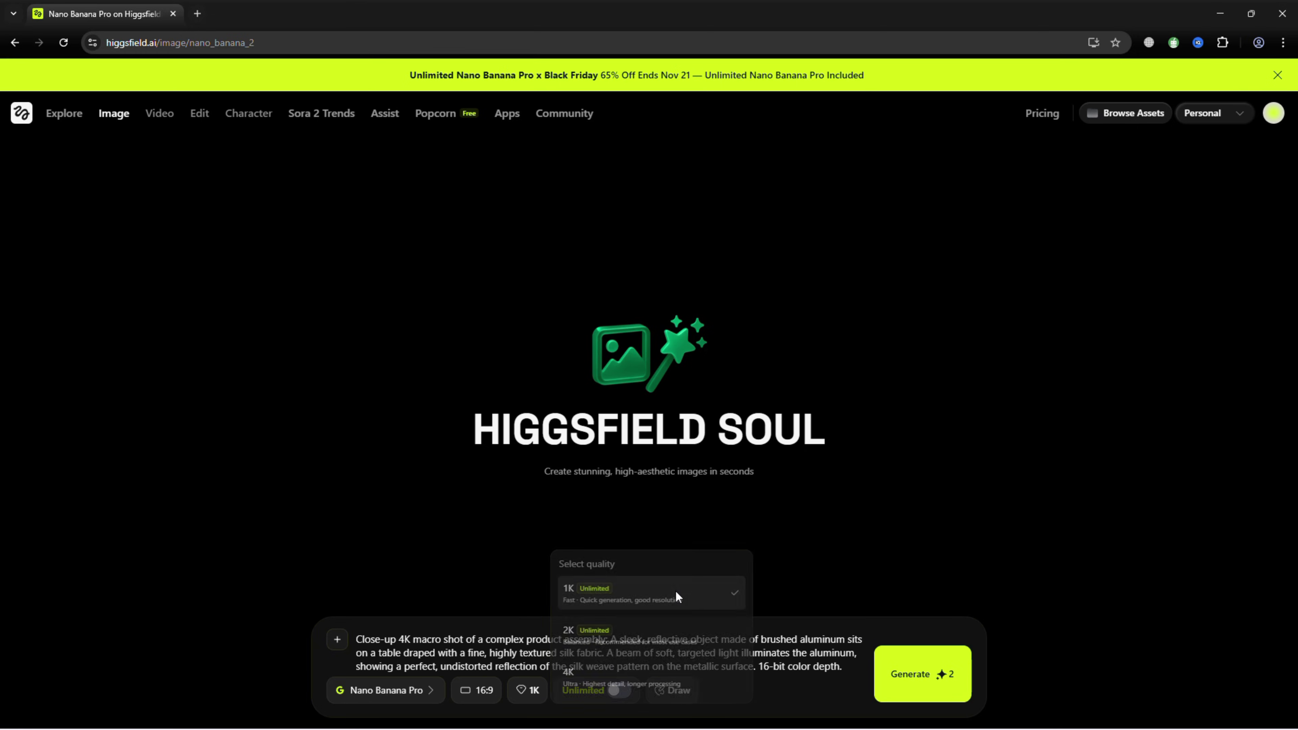
{"action": "left_click", "coordinate": [934, 669]}
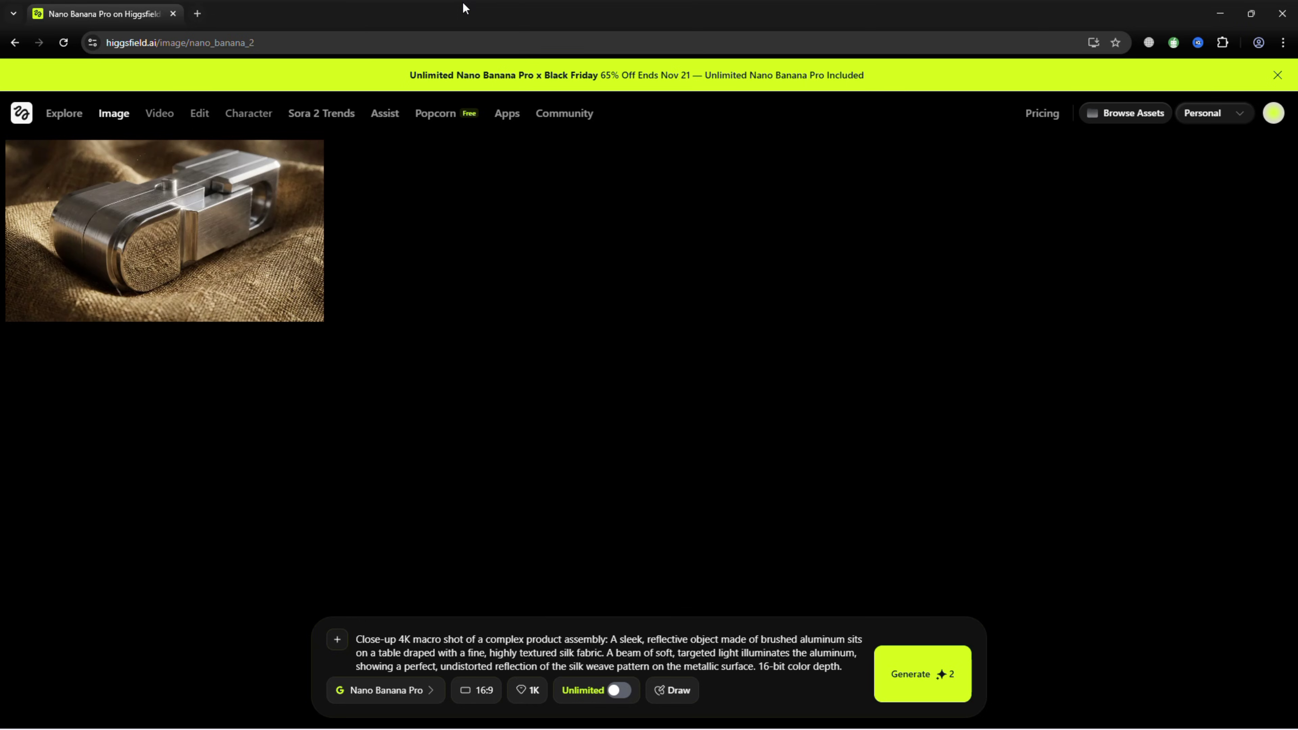
Step: Replace the prompt with the cartoon village description, generate it, and download the image
{"action": "left_click", "coordinate": [709, 650]}
{"action": "key", "text": "ctrl+a"}
{"action": "type", "text": "A colorful 3D cartoon village, with round, whimsical houses, smiling animals walking around, a bubbling river, and a bright, sunny sky with fluffy clouds. The scene is full of playful details and exaggerated, cheerful proportions."}
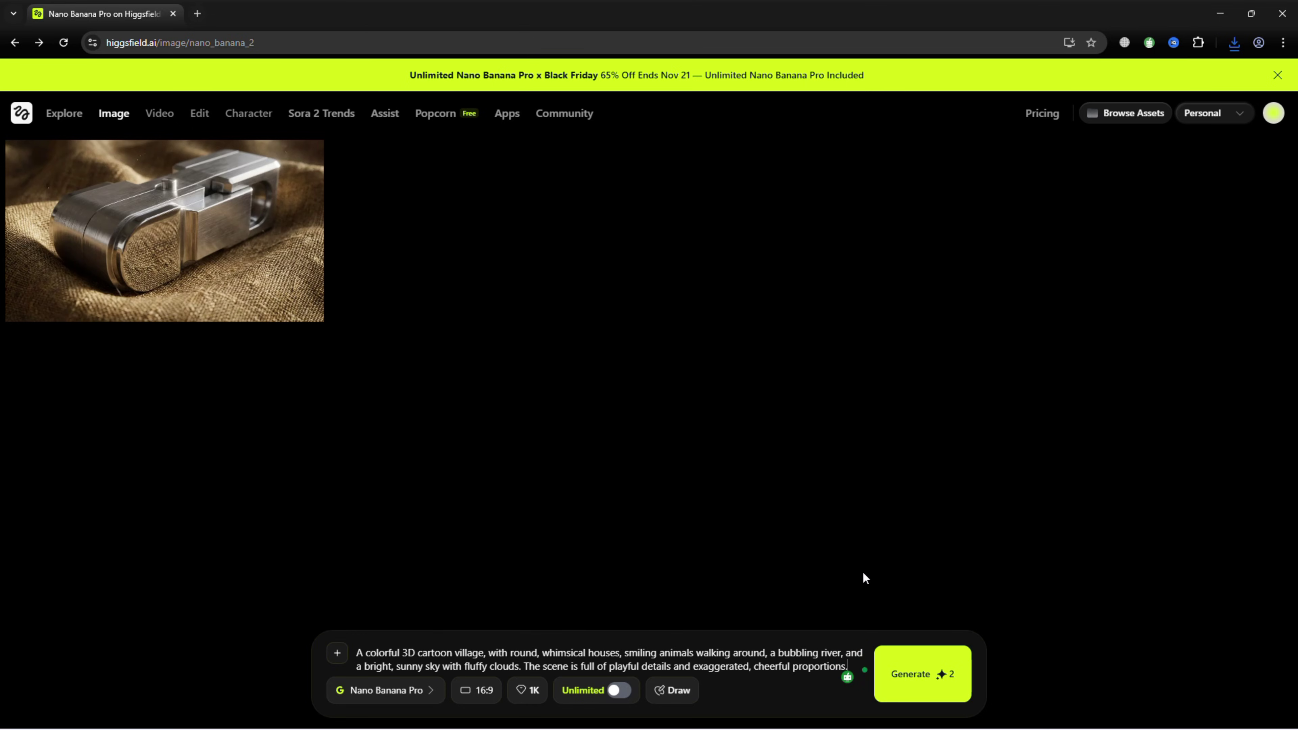
{"action": "left_click", "coordinate": [428, 652]}
{"action": "left_click", "coordinate": [911, 676]}
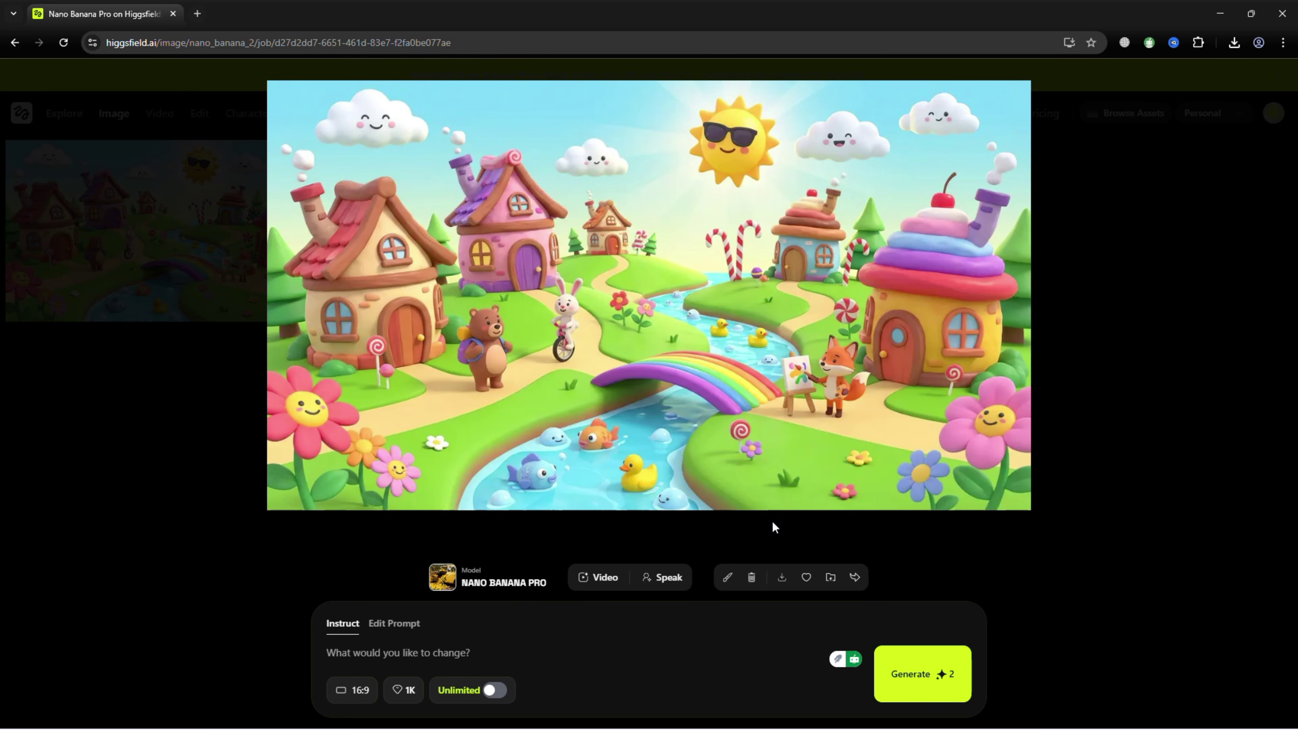
{"action": "left_click", "coordinate": [784, 578]}
Step: Close the village image preview and open the village image's editing options
{"action": "left_click", "coordinate": [1104, 470]}
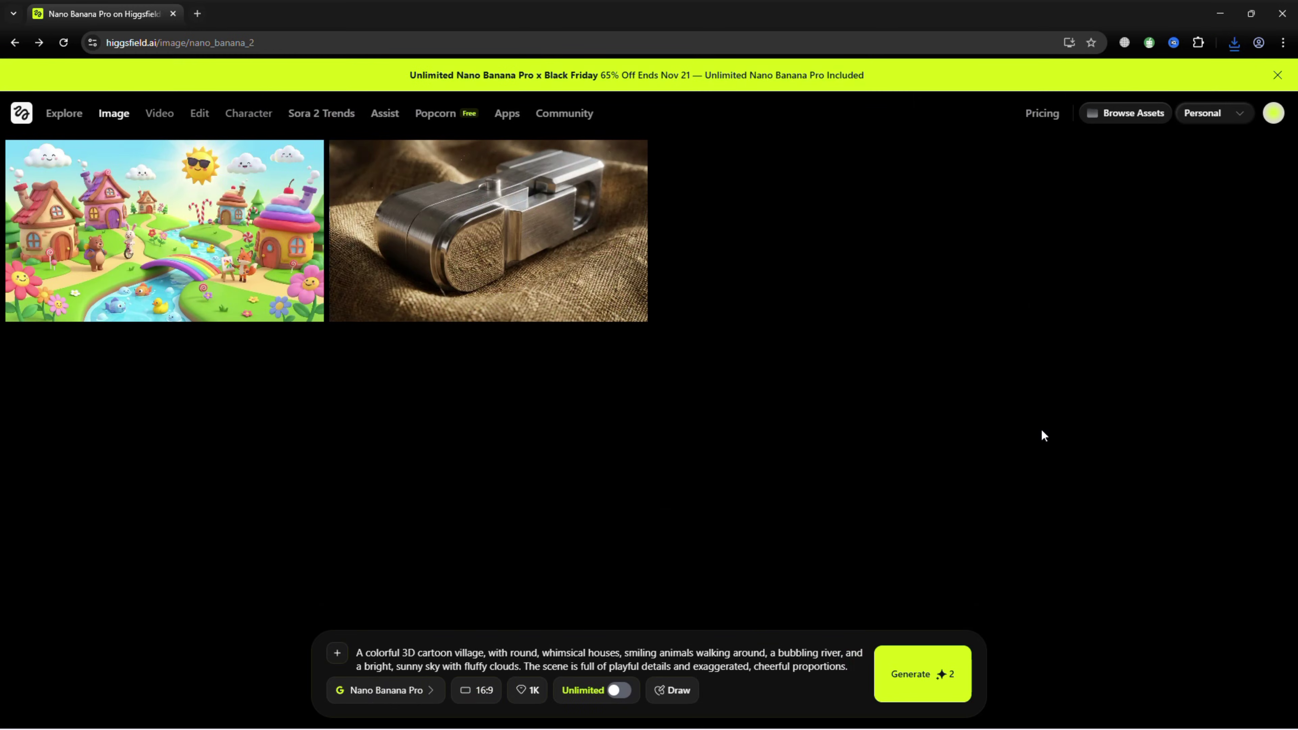
{"action": "left_click", "coordinate": [549, 14]}
{"action": "left_click", "coordinate": [45, 164]}
Step: Swap the village prompt for two reference photos and the house-party scene description
{"action": "left_click_drag", "start_coordinate": [848, 667], "coordinate": [248, 657]}
{"action": "key", "text": "BackSpace"}
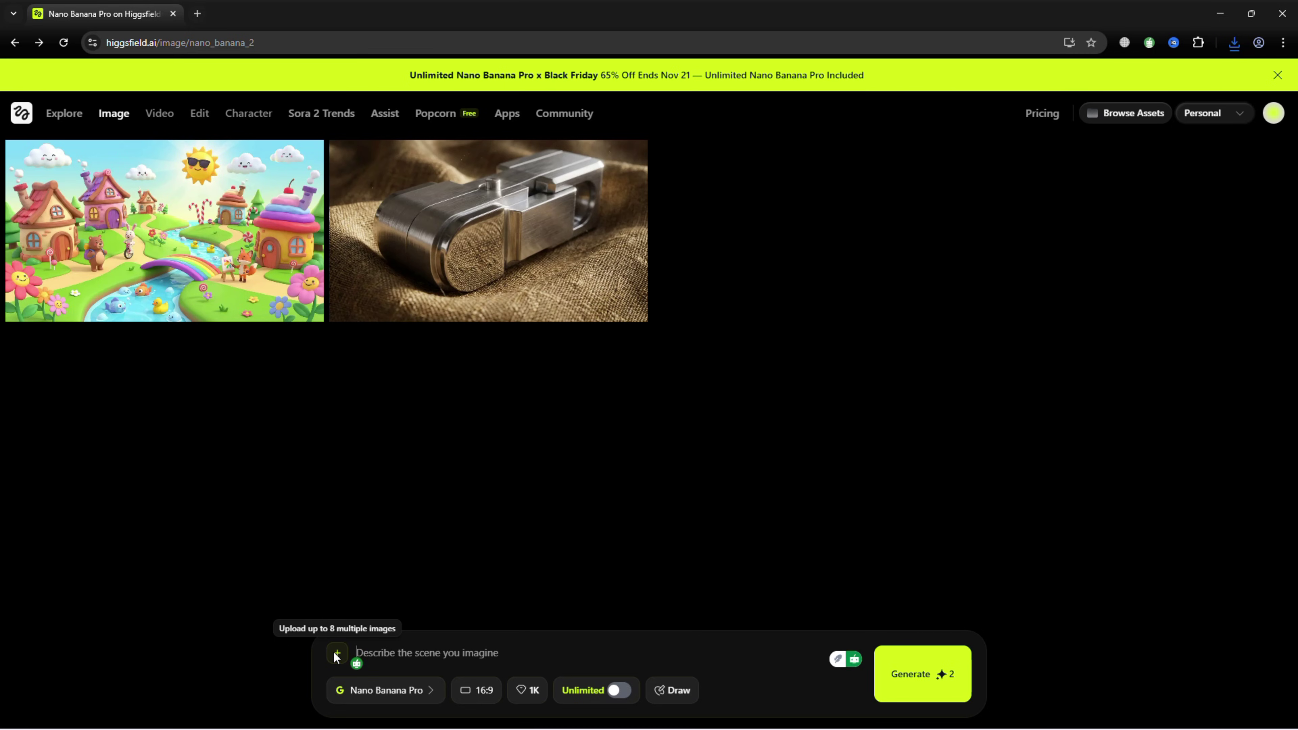
{"action": "key", "text": "Return"}
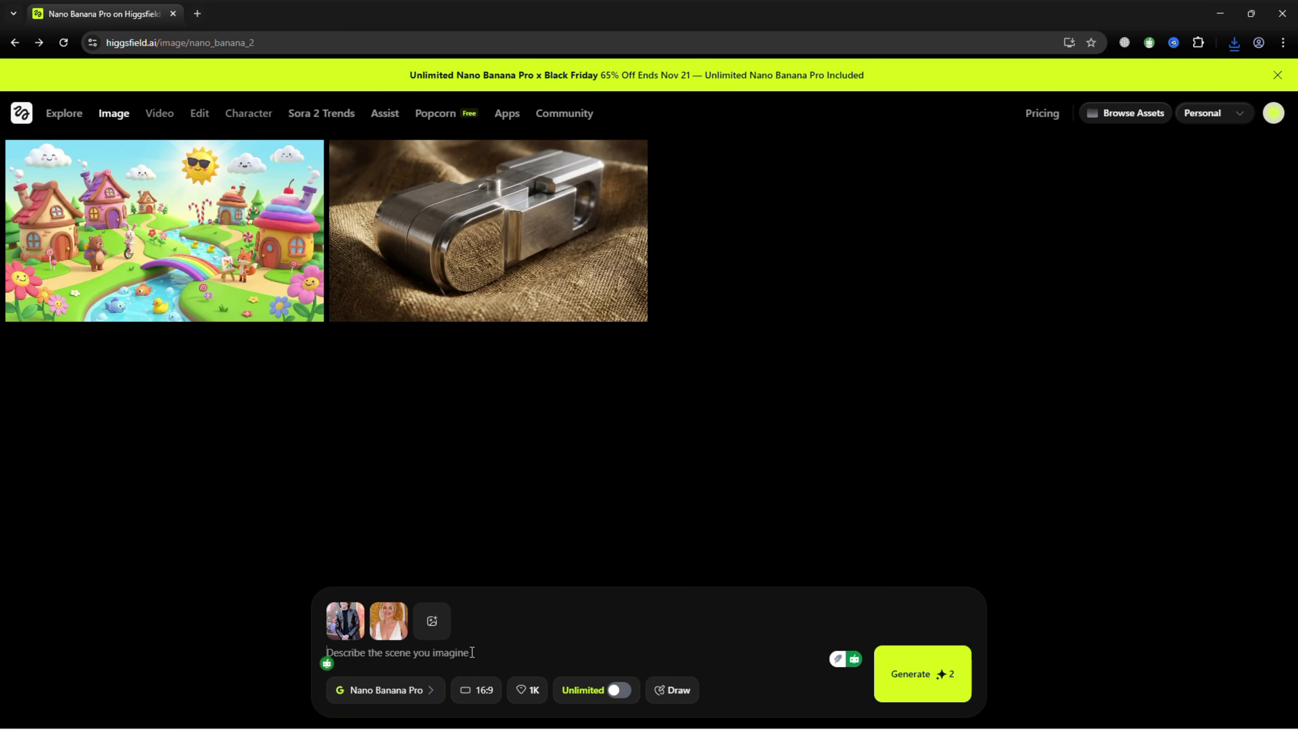
{"action": "type", "text": "Inside a stylish, modern house, a lively party is in full swing. Guests laugh, dance, and mingle, with colorful lights casting a warm glow over the room. Some hold drinks, others gather near a music setup, and decorations add a festive, fun vibe. Everyone looks cheerful and animated, capturing the energy of a glamorous house party."}
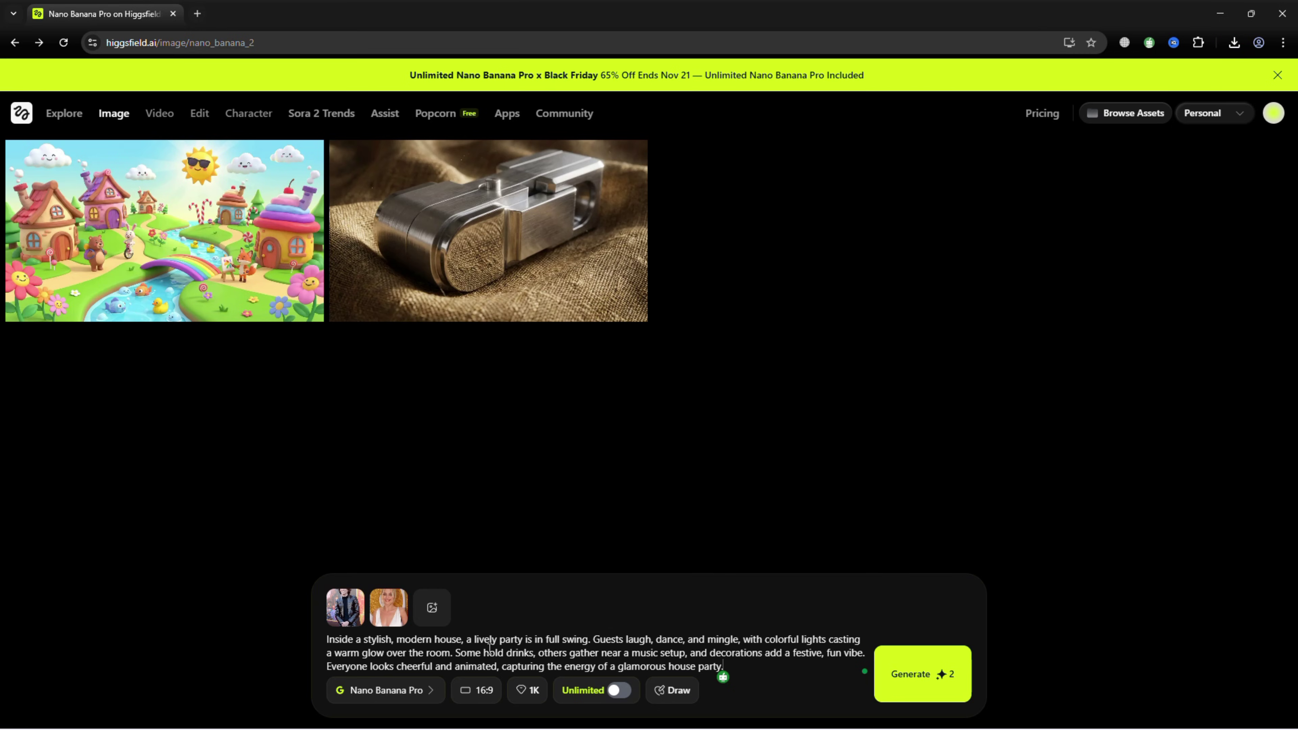
Step: Generate the house-party image at 9:16 and 4K quality, then download it
{"action": "left_click", "coordinate": [485, 691]}
{"action": "left_click", "coordinate": [519, 429]}
{"action": "left_click", "coordinate": [529, 690]}
{"action": "left_click", "coordinate": [570, 671]}
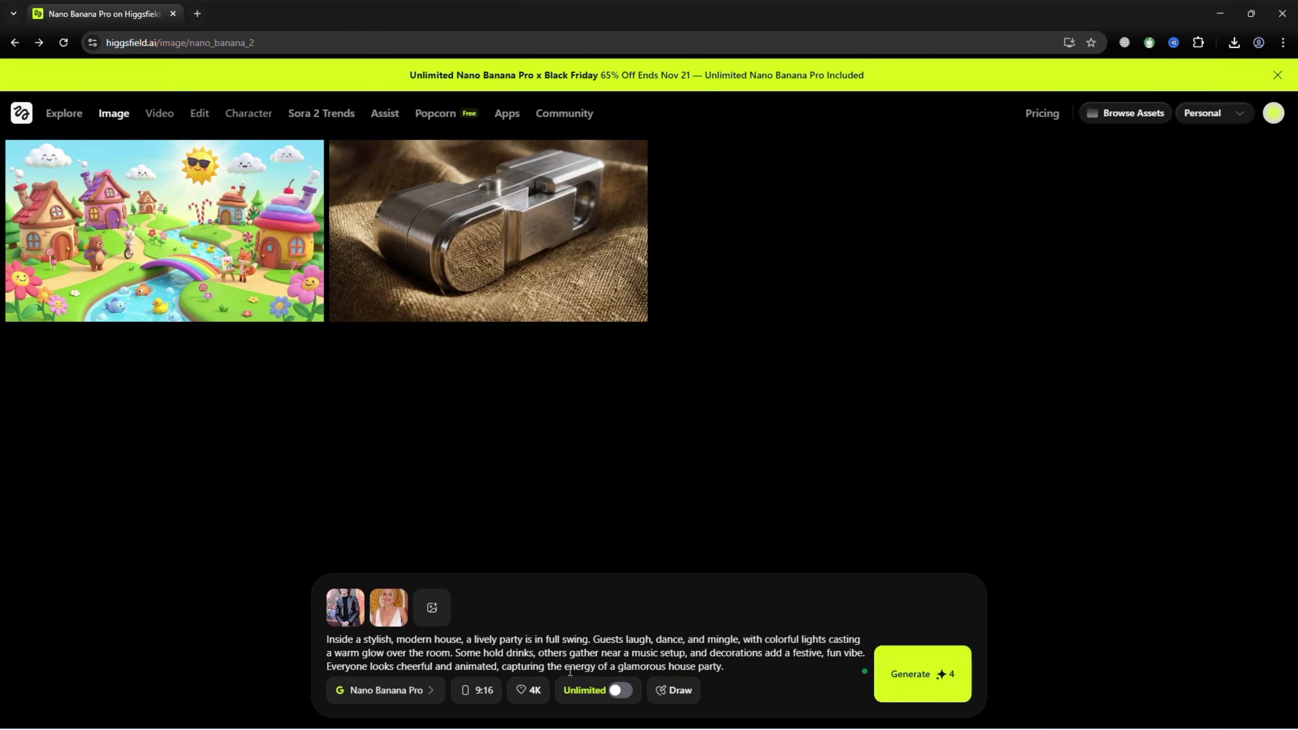
{"action": "left_click", "coordinate": [912, 676]}
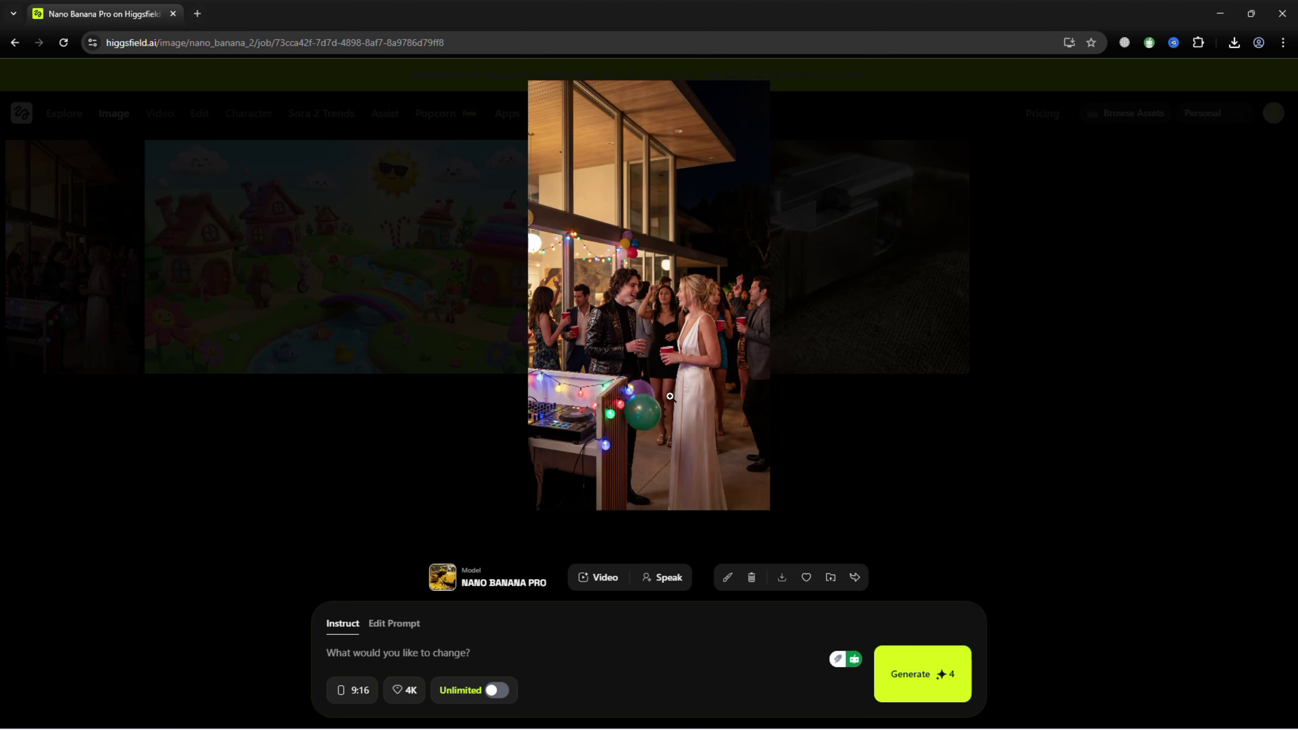
{"action": "left_click", "coordinate": [781, 577]}
Step: Send the party image to the video creator and review the video model list
{"action": "key", "text": "Escape"}
{"action": "left_click", "coordinate": [87, 193]}
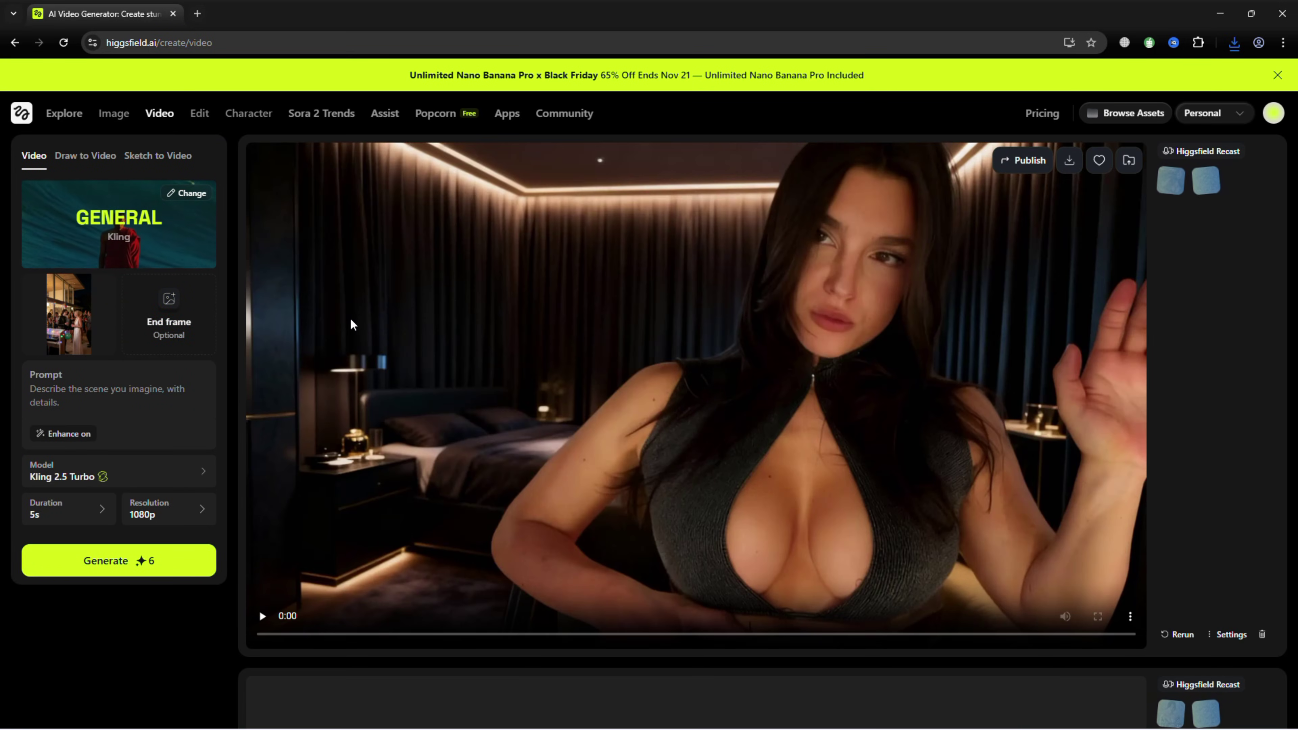
{"action": "left_click", "coordinate": [142, 463]}
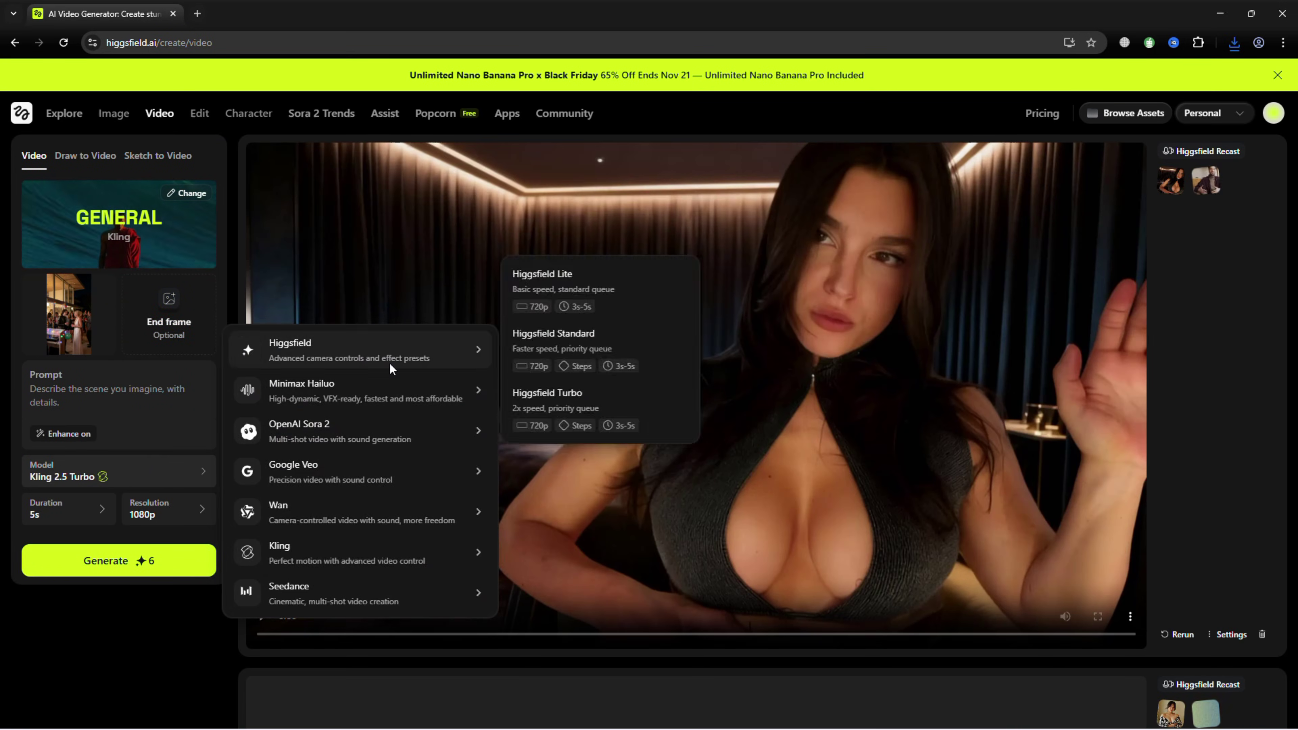
{"action": "left_click", "coordinate": [82, 503]}
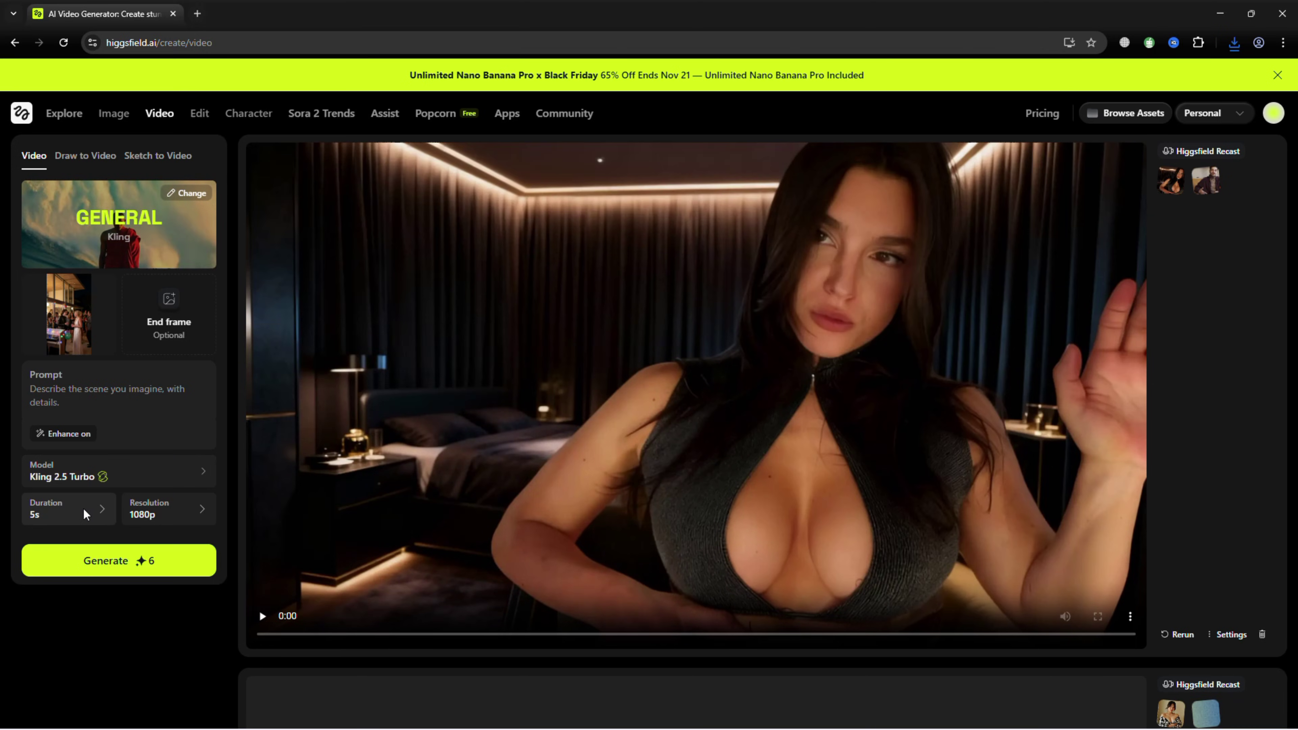
Step: Generate a 10s, 720p party video and play the finished clip
{"action": "left_click", "coordinate": [83, 508]}
{"action": "left_click", "coordinate": [139, 532]}
{"action": "left_click", "coordinate": [174, 515]}
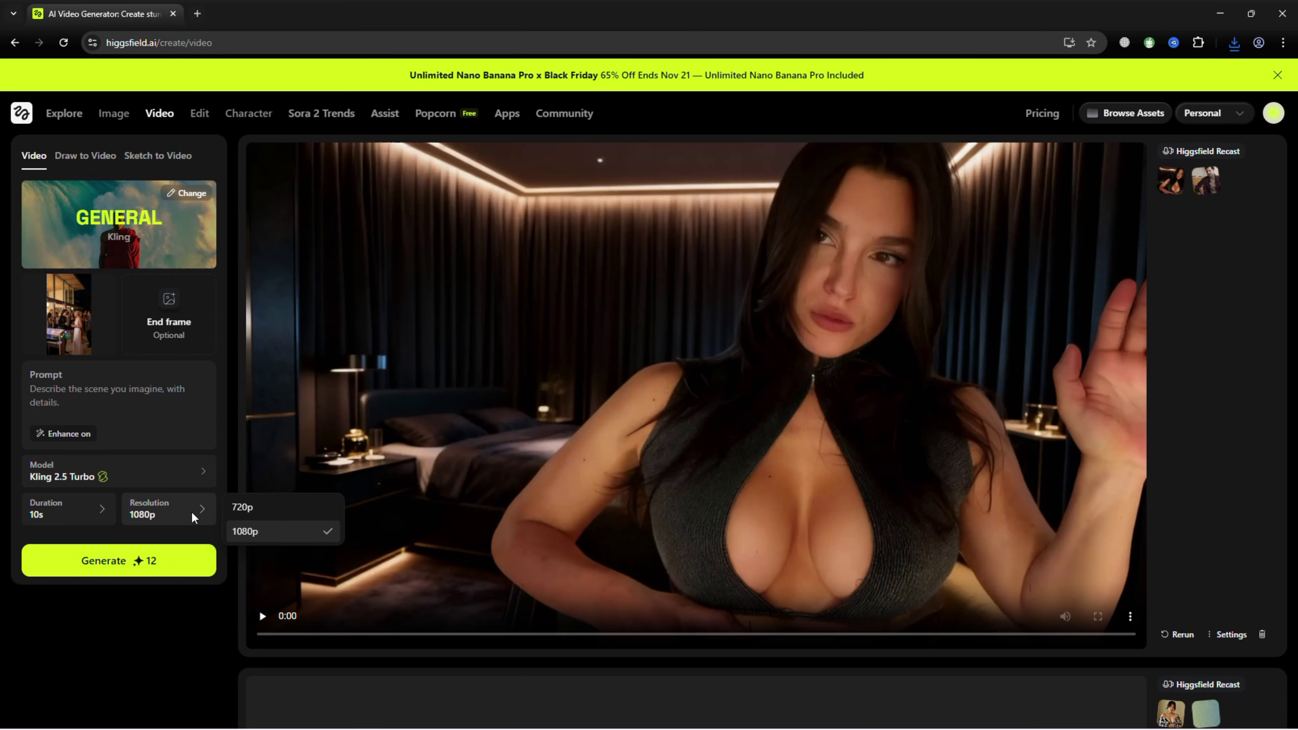
{"action": "left_click", "coordinate": [241, 508]}
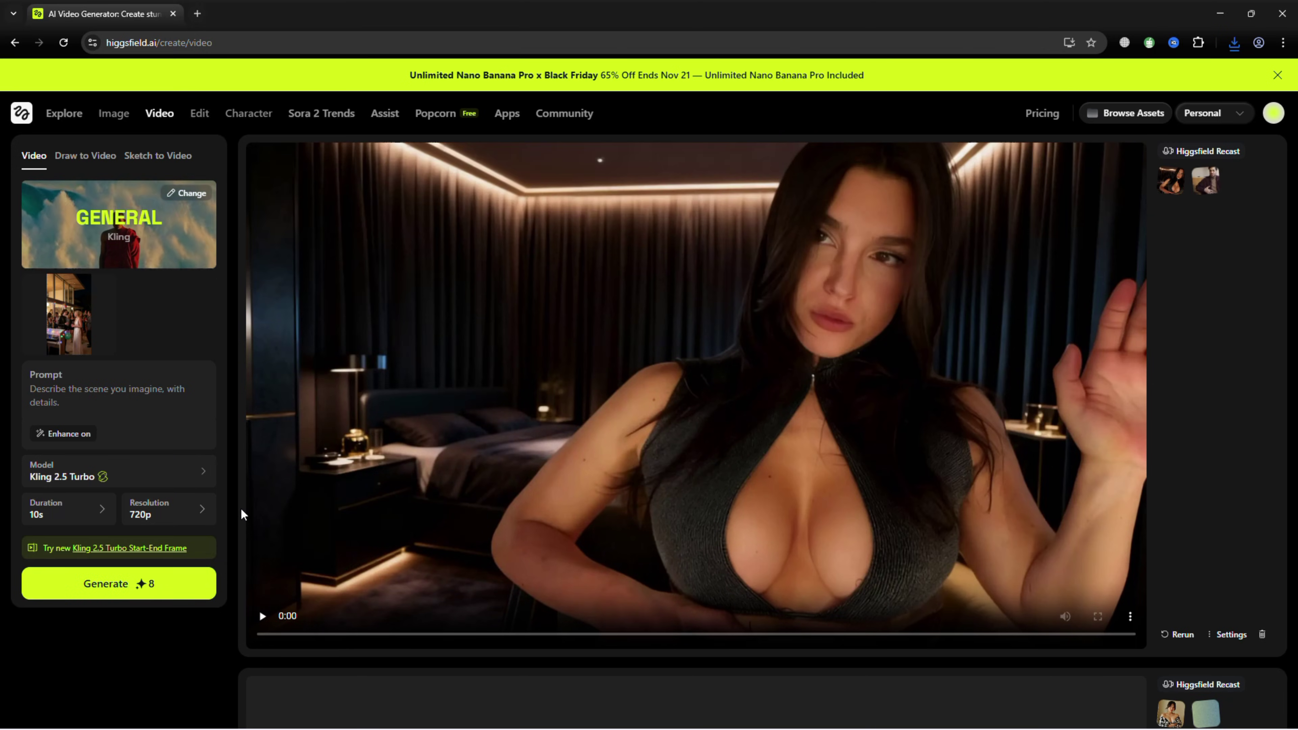
{"action": "left_click", "coordinate": [110, 582]}
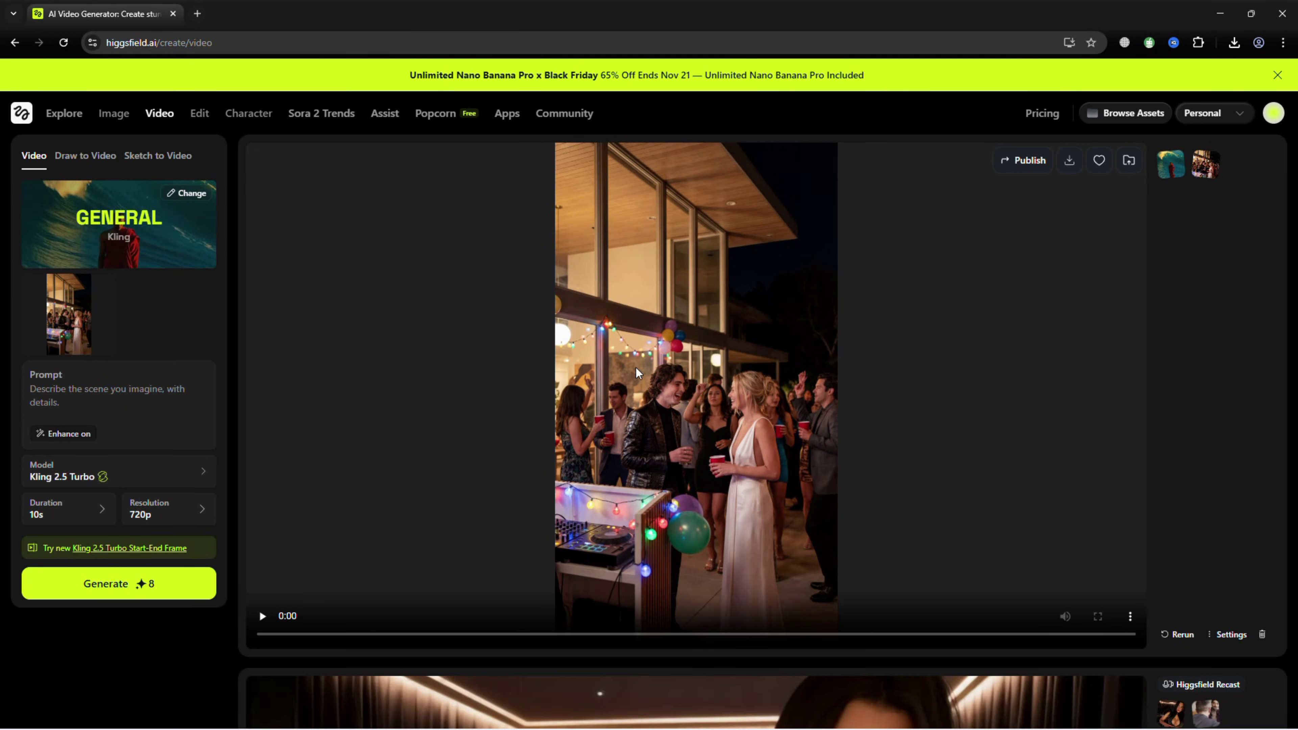
{"action": "left_click", "coordinate": [262, 616]}
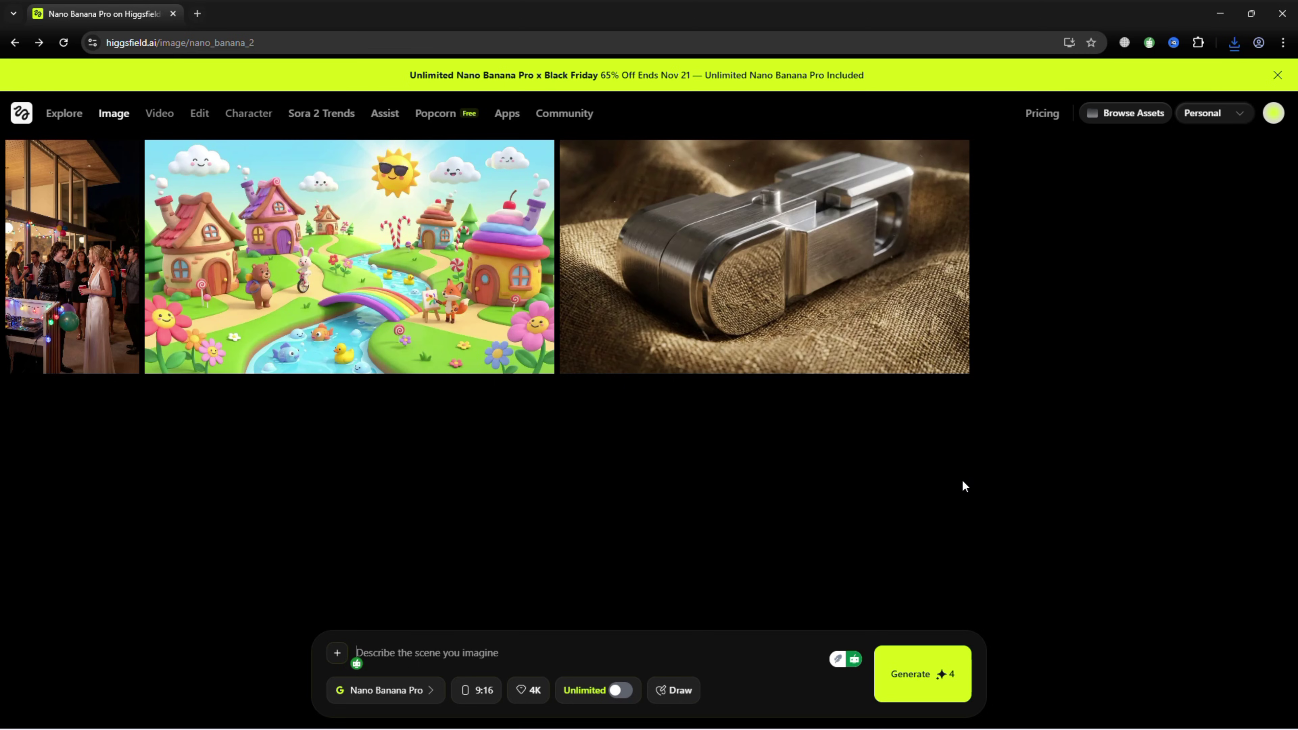
Step: Paste the cartoon playground prompt featuring the man and playful dog into the prompt field
{"action": "mouse_move", "coordinate": [507, 649]}
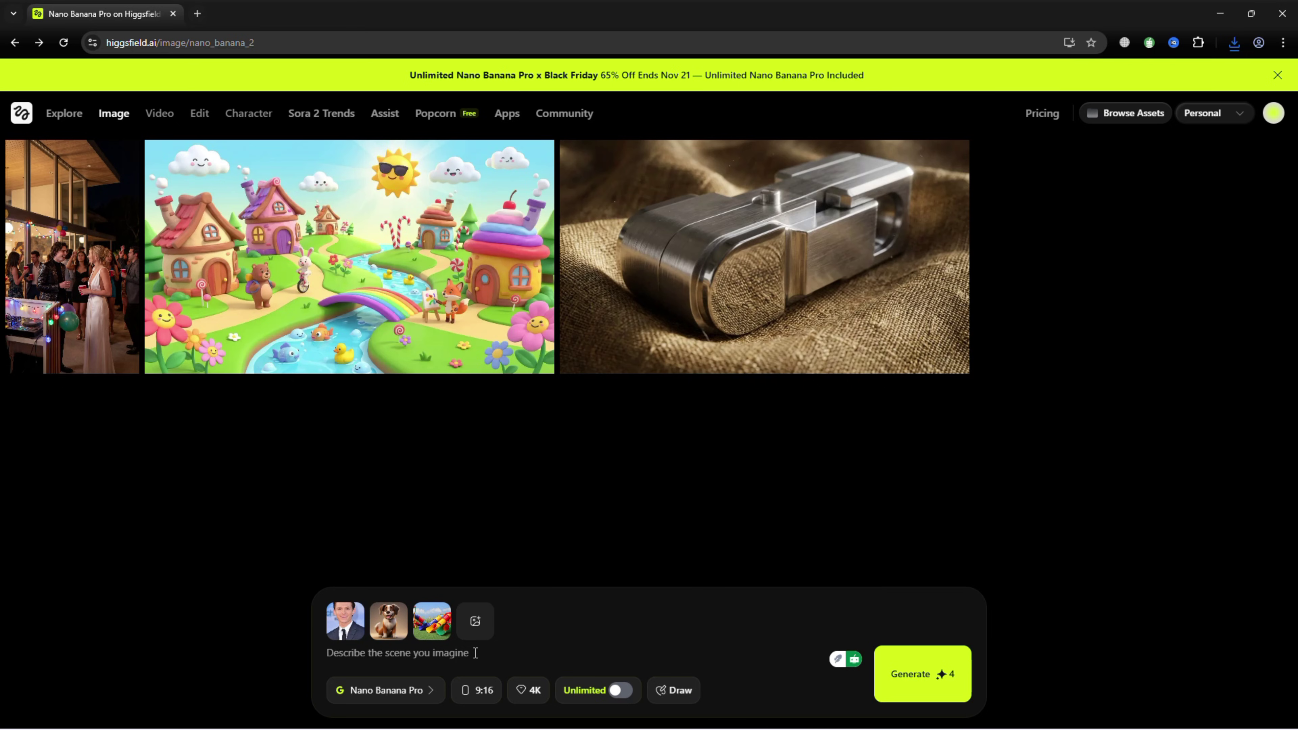
{"action": "left_click", "coordinate": [475, 653]}
{"action": "type", "text": "Tom Holland explores a vibrant 3D cartoon playground, with oversized slides, swings, and cheerful animated characters all around. A playful cartoon dog runs alongside him, and the scene is filled with bright colors, exaggerated proportions, and a whimsical, fun atmosphere."}
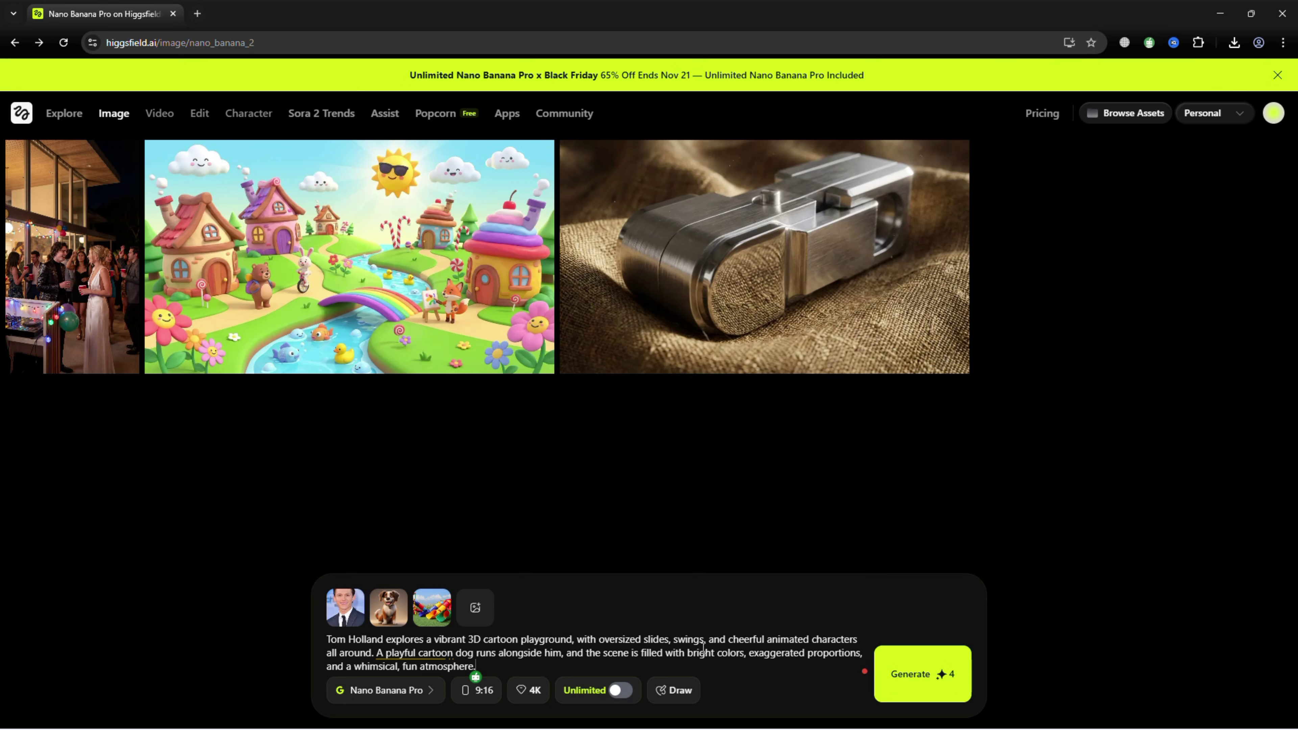
Step: Generate the cartoon playground image, then close its preview to return to the gallery
{"action": "left_click", "coordinate": [911, 678]}
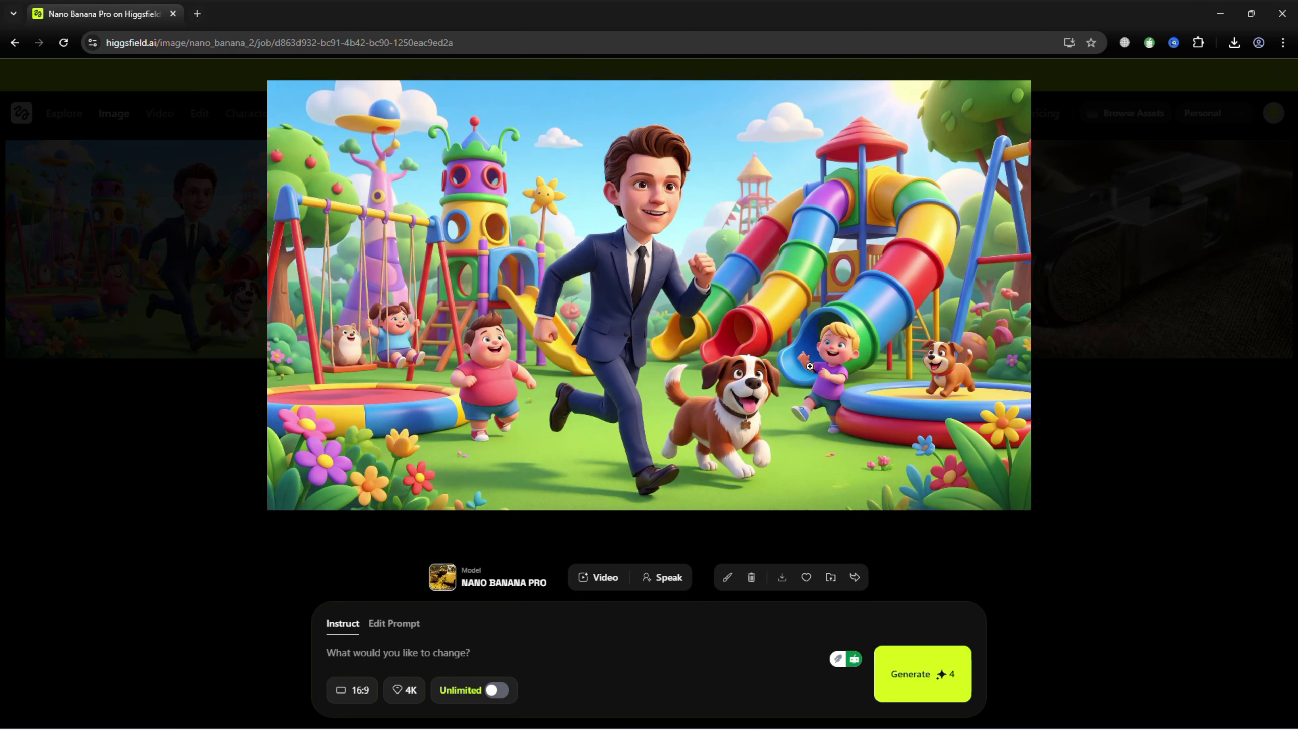
{"action": "left_click", "coordinate": [1075, 545]}
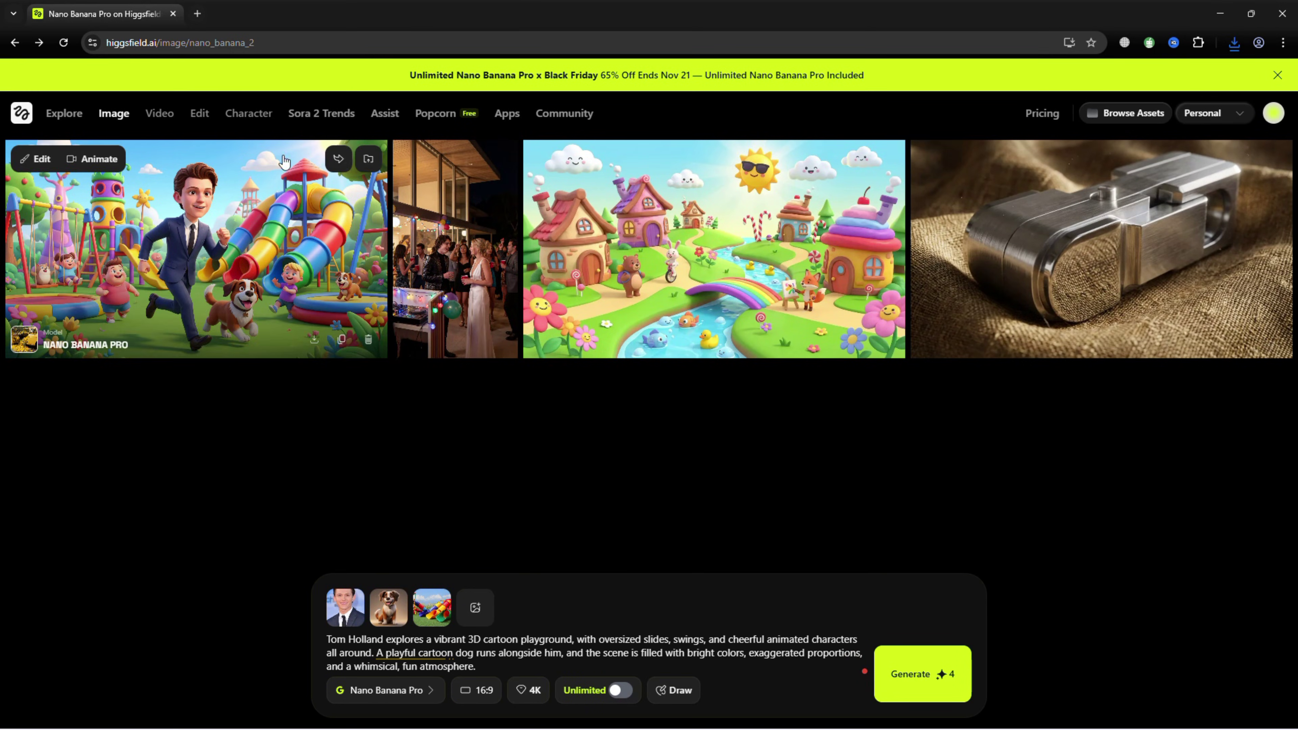
Step: Turn the playground image into a video via Animate > Video and play the preview
{"action": "left_click", "coordinate": [94, 159]}
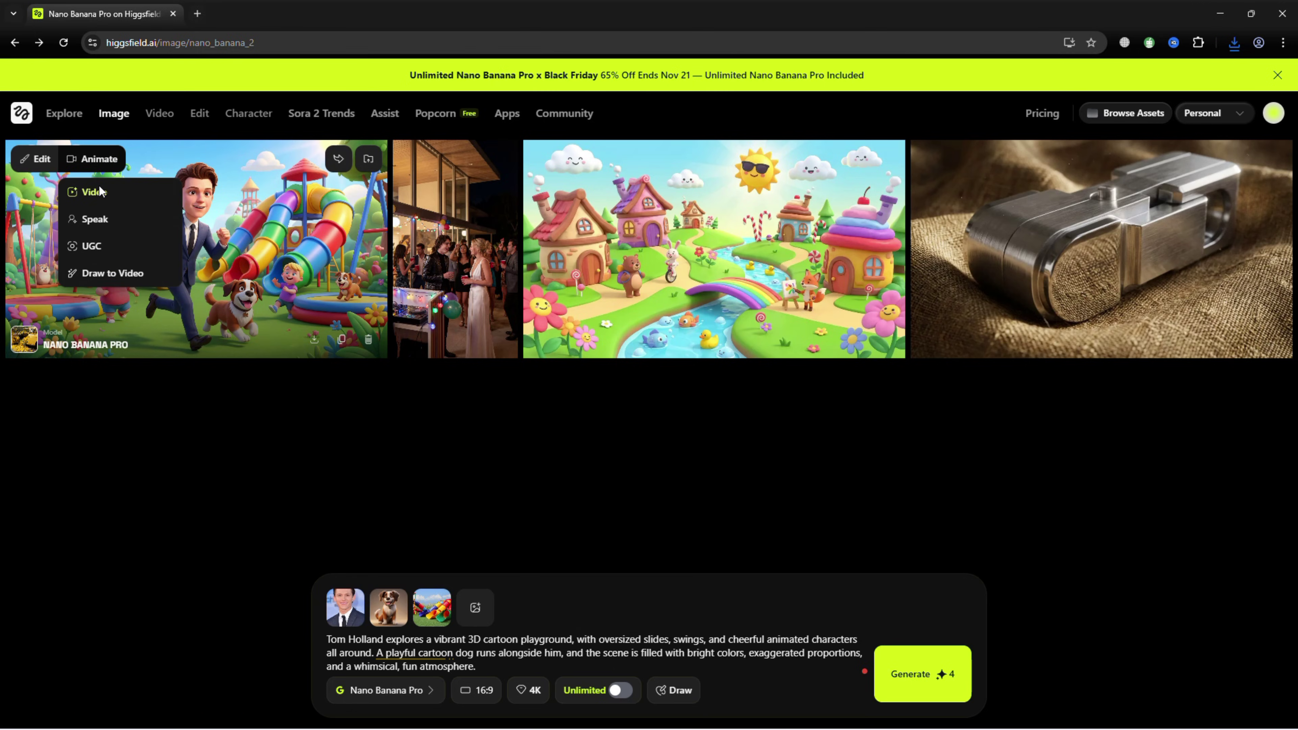
{"action": "left_click", "coordinate": [104, 200]}
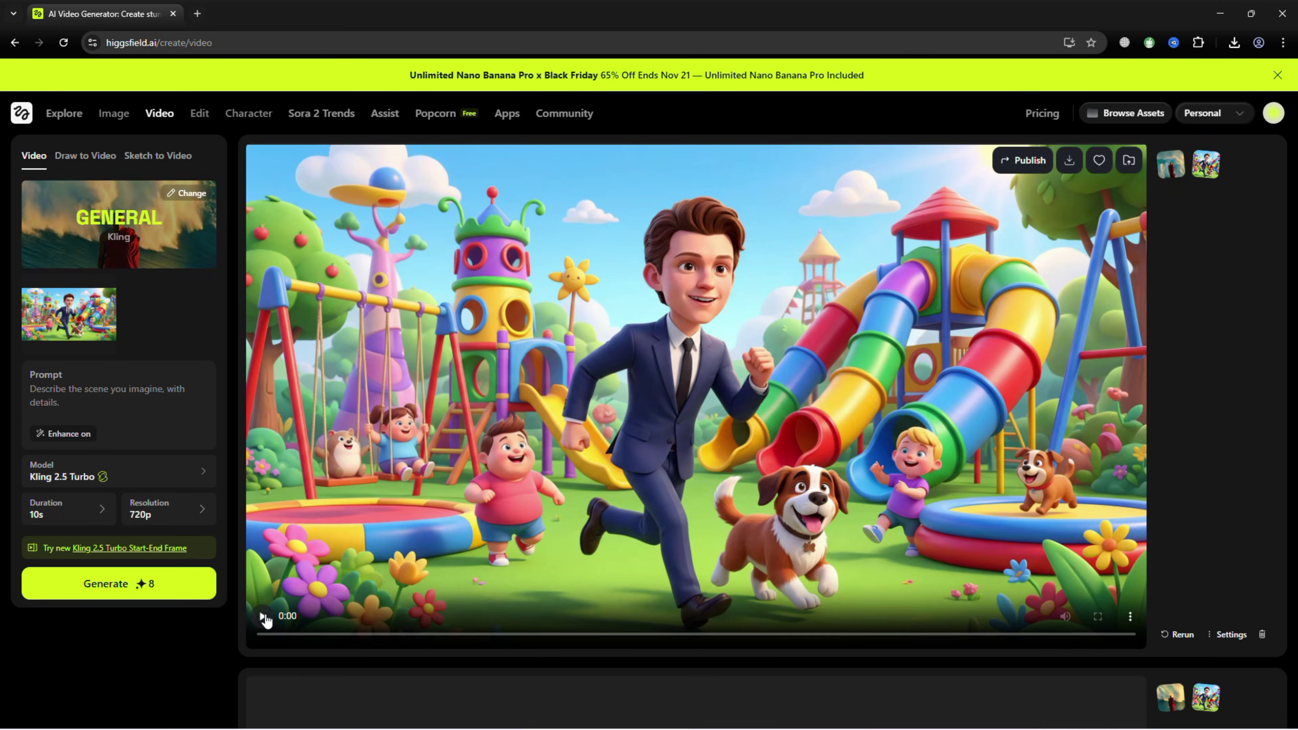
{"action": "left_click", "coordinate": [262, 617]}
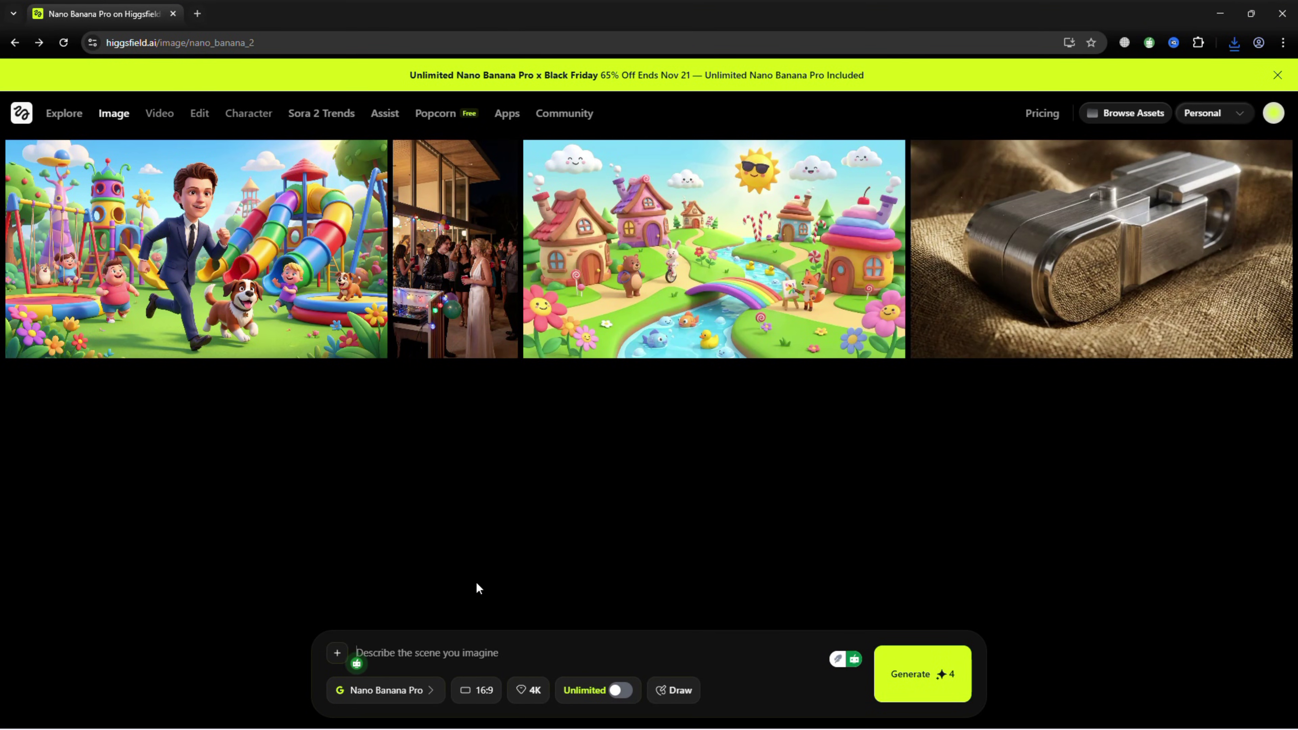
Step: Add four reference images and paste the prompt of a man strolling through a lively amusement park
{"action": "left_click", "coordinate": [337, 653]}
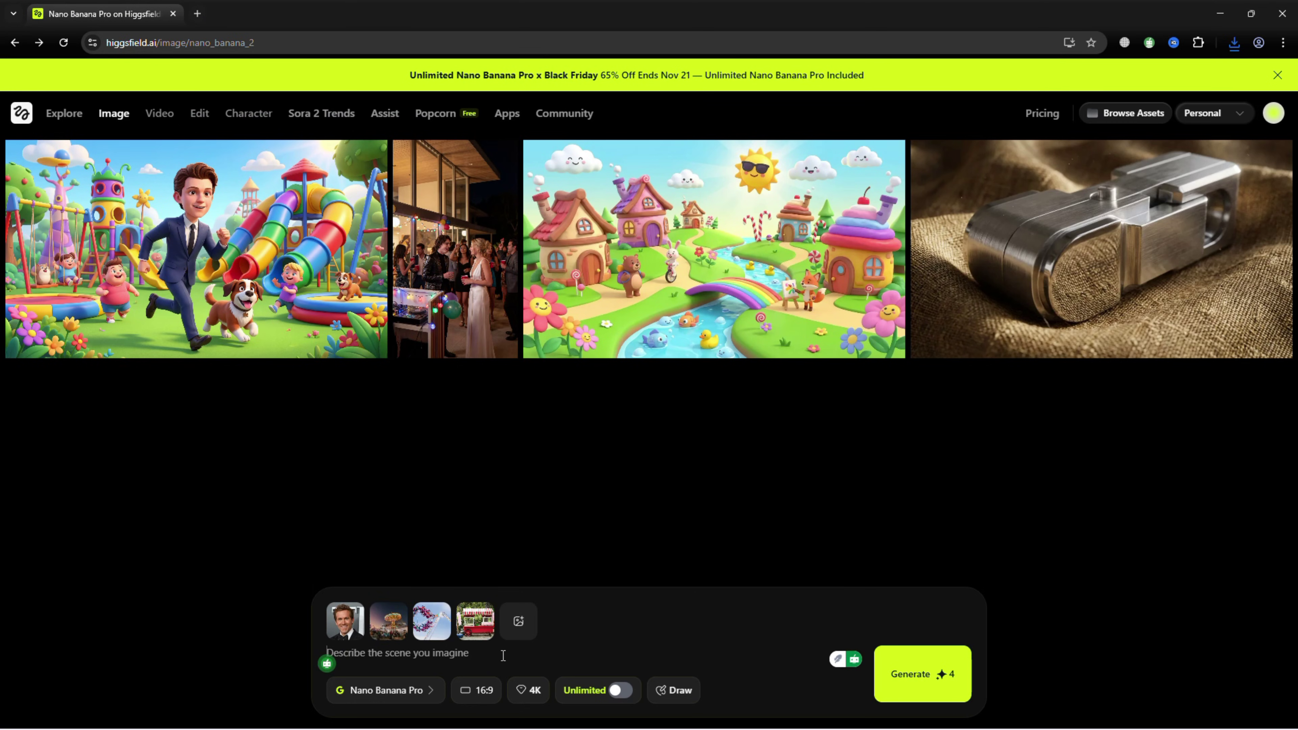
{"action": "type", "text": "Ryan Reynolds strolls through a lively amusement park, taking in the bright lights of spinning rides and animated game booths. Children laugh nearby, and colorful decorations fill the scene. The AI captures the fun, energetic atmosphere with dynamic lighting and realistic interactions."}
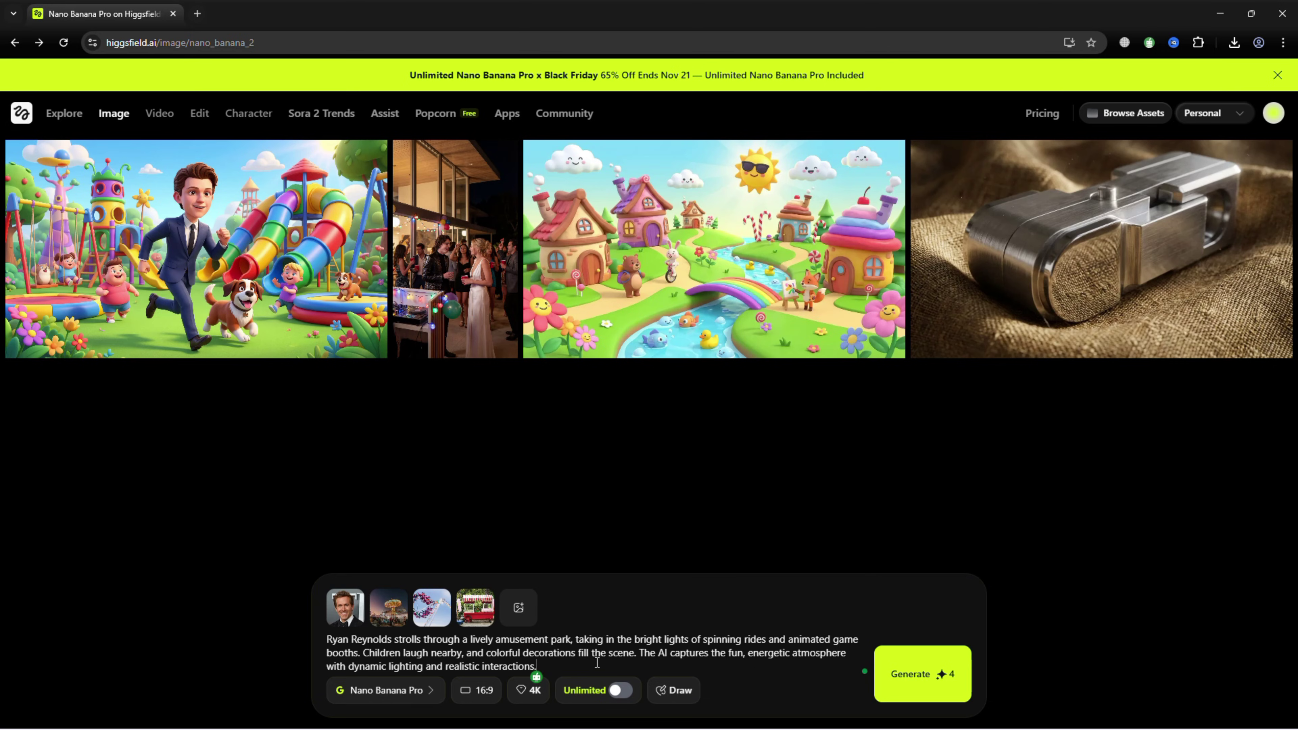
Step: Generate the amusement park image with Unlimited on, animate it with Kling 2.5 Turbo, and play the video
{"action": "left_click", "coordinate": [620, 690]}
{"action": "left_click", "coordinate": [923, 673]}
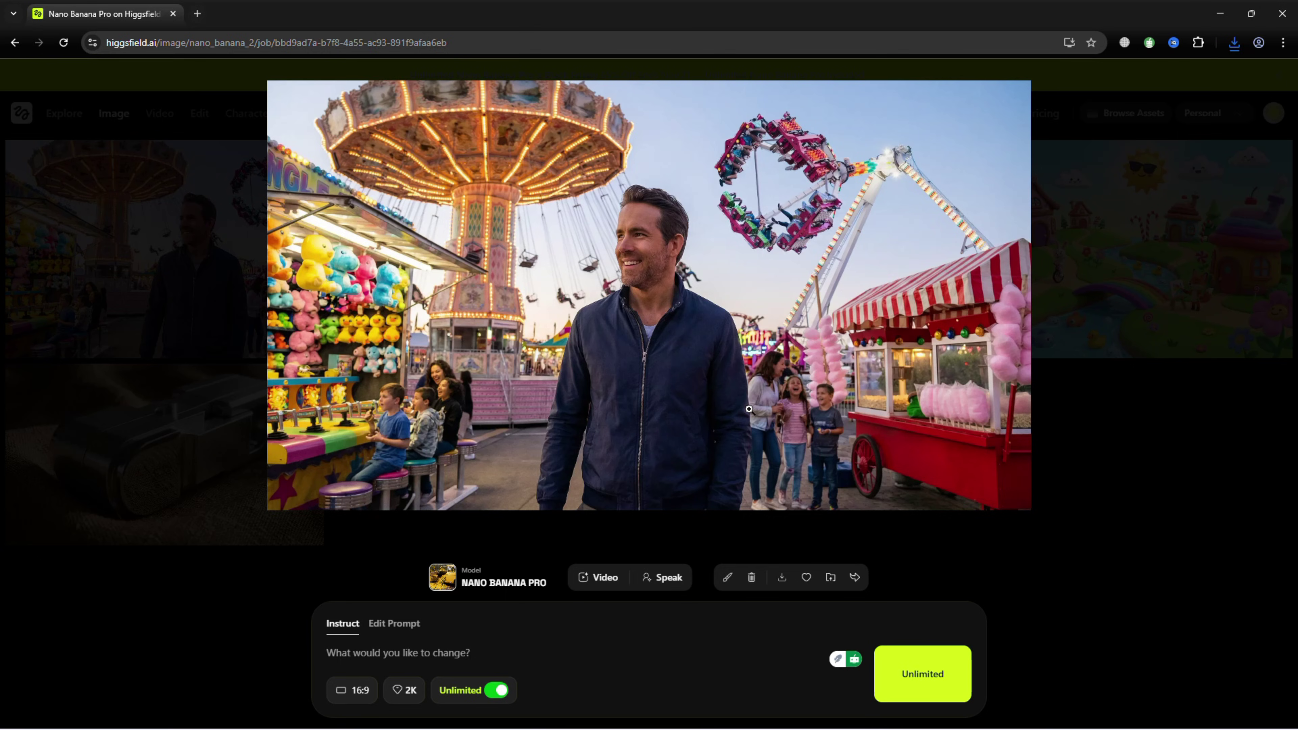
{"action": "left_click", "coordinate": [609, 580]}
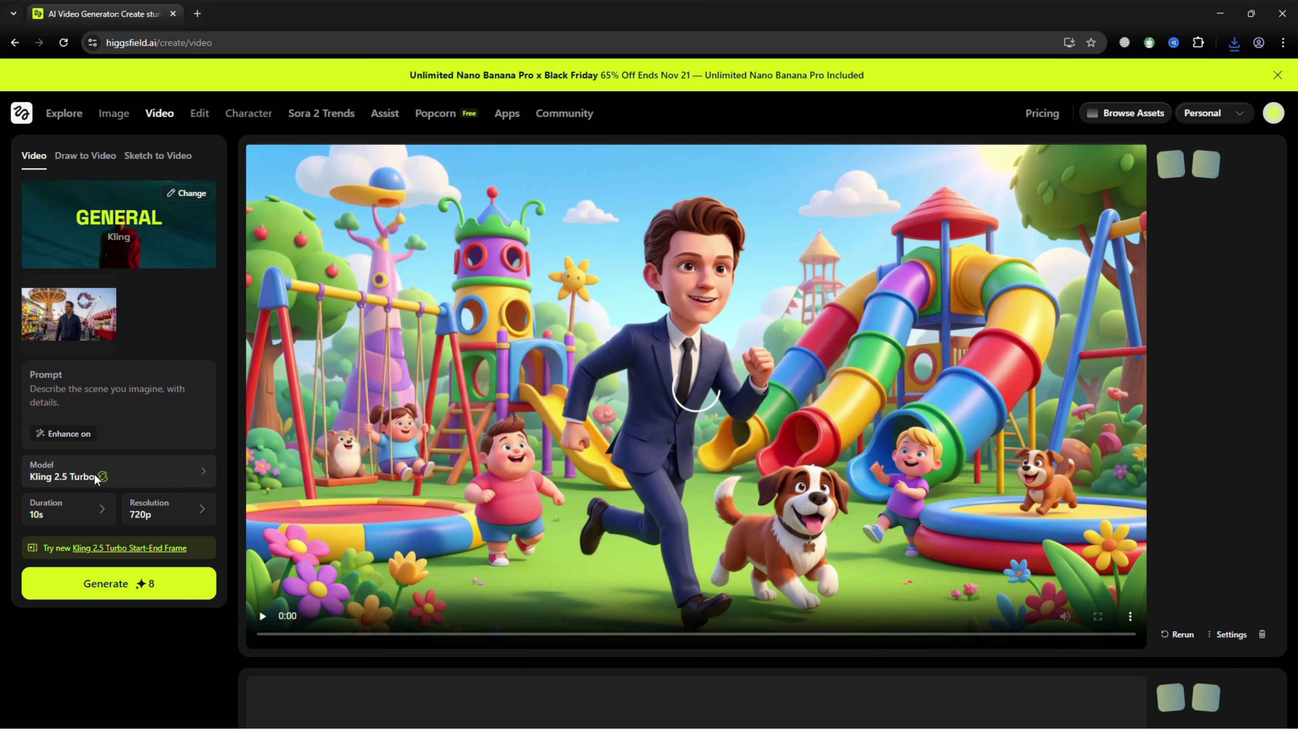
{"action": "left_click", "coordinate": [98, 473]}
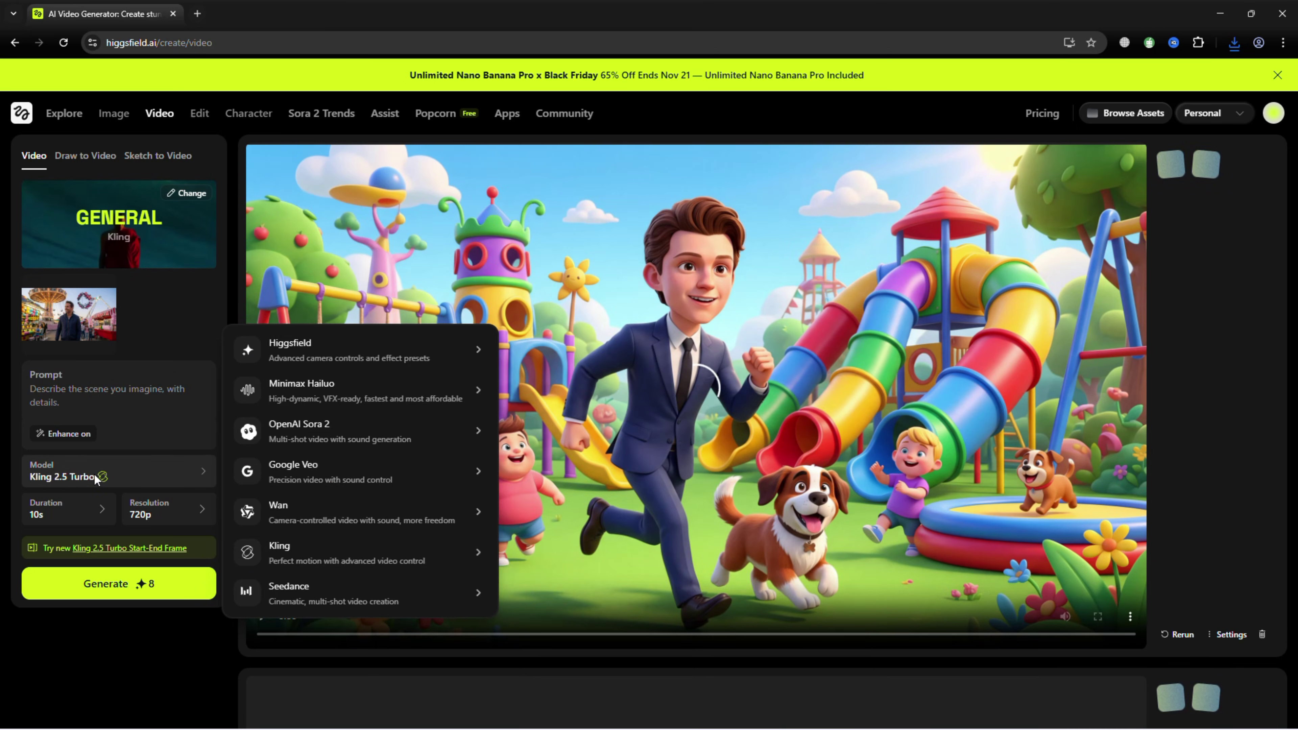
{"action": "mouse_move", "coordinate": [393, 411]}
{"action": "left_click", "coordinate": [105, 582]}
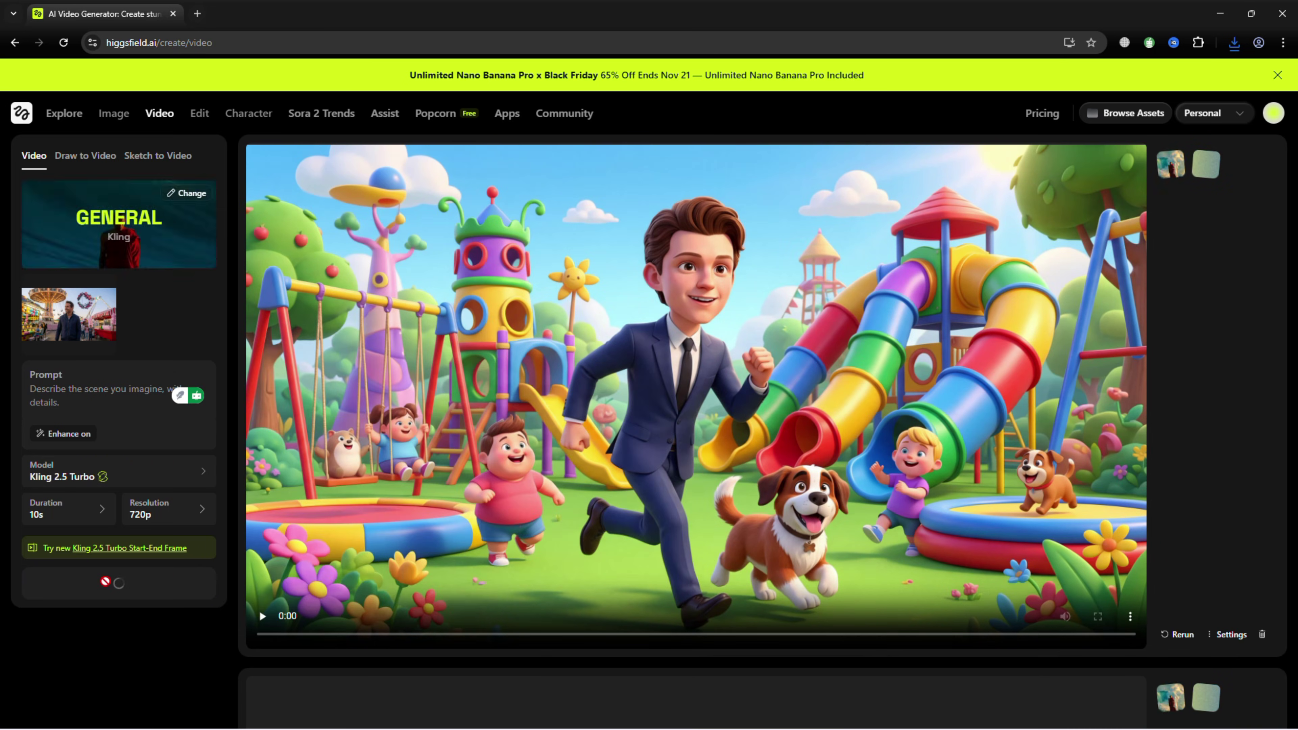
{"action": "left_click", "coordinate": [262, 617]}
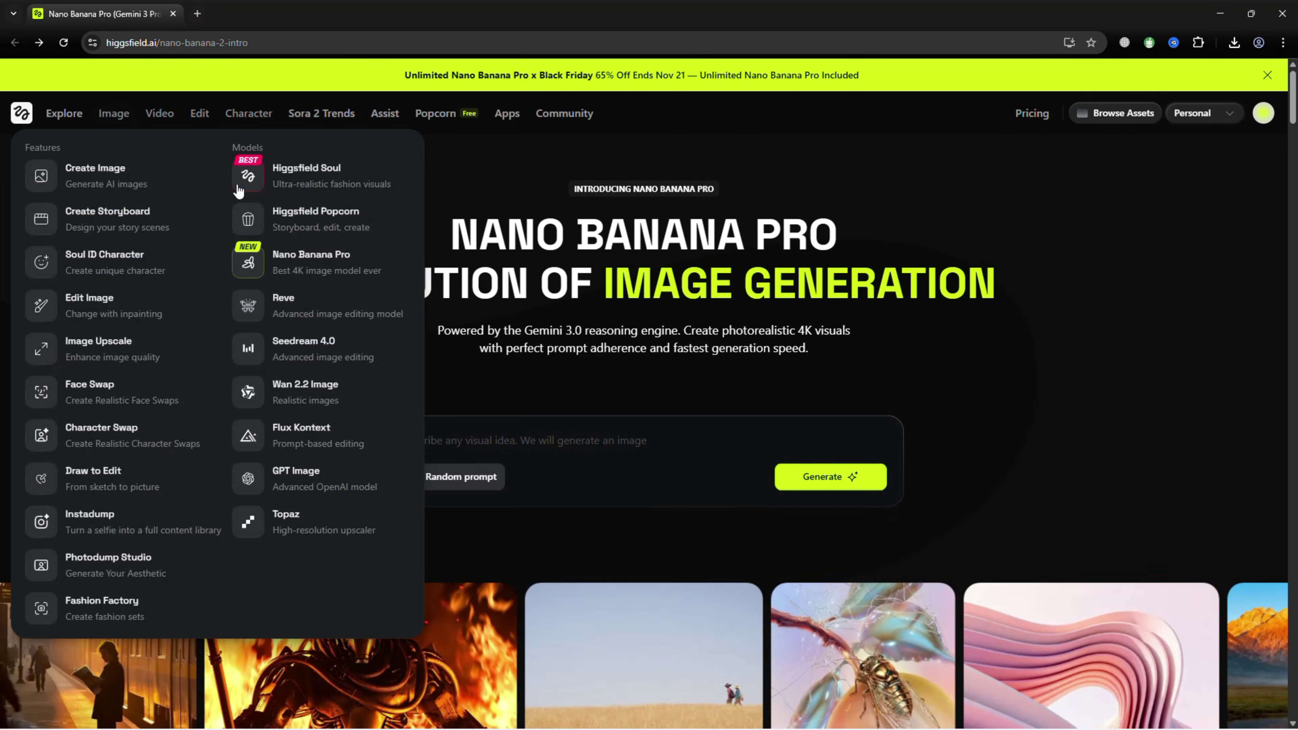
Step: Scroll down to the experts blog, listing guides like AI Face and Character Swap, and show its next articles
{"action": "scroll", "coordinate": [549, 374], "scroll_direction": "down", "scroll_amount": 7}
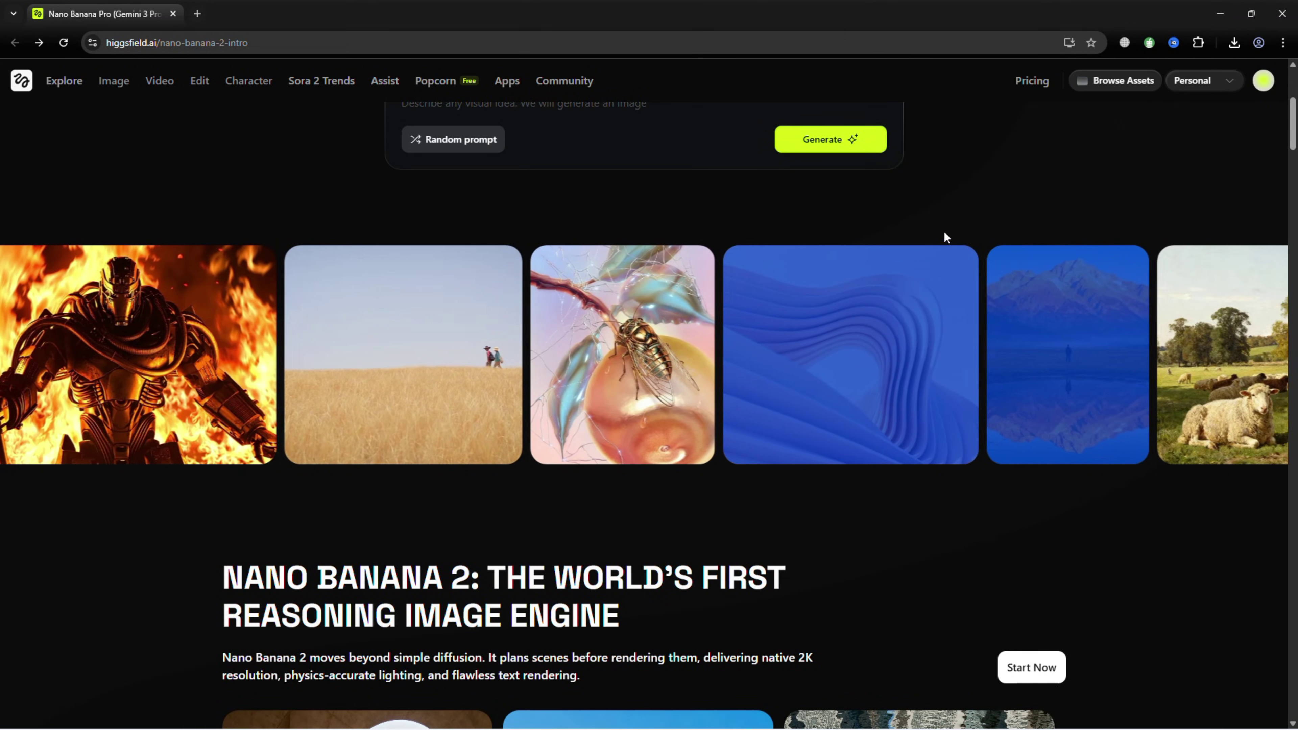
{"action": "scroll", "coordinate": [914, 542], "scroll_direction": "down", "scroll_amount": 7}
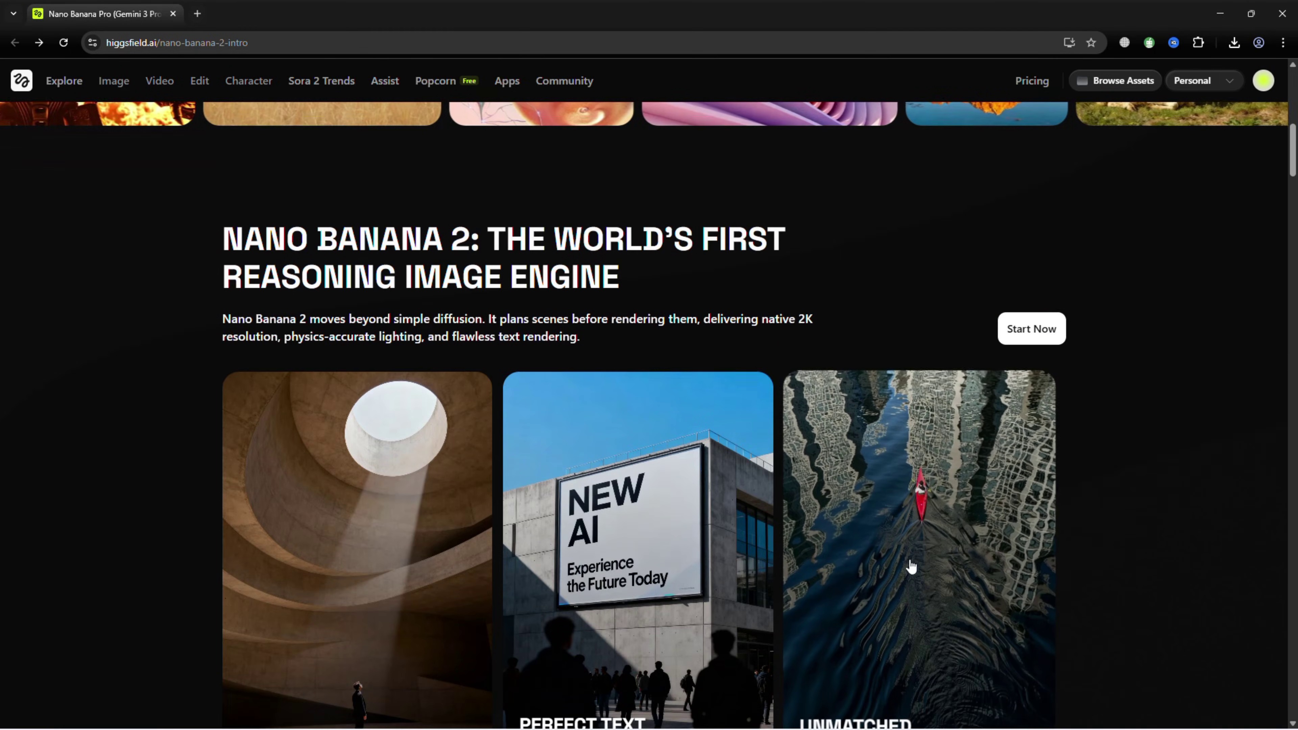
{"action": "scroll", "coordinate": [911, 566], "scroll_direction": "down", "scroll_amount": 17}
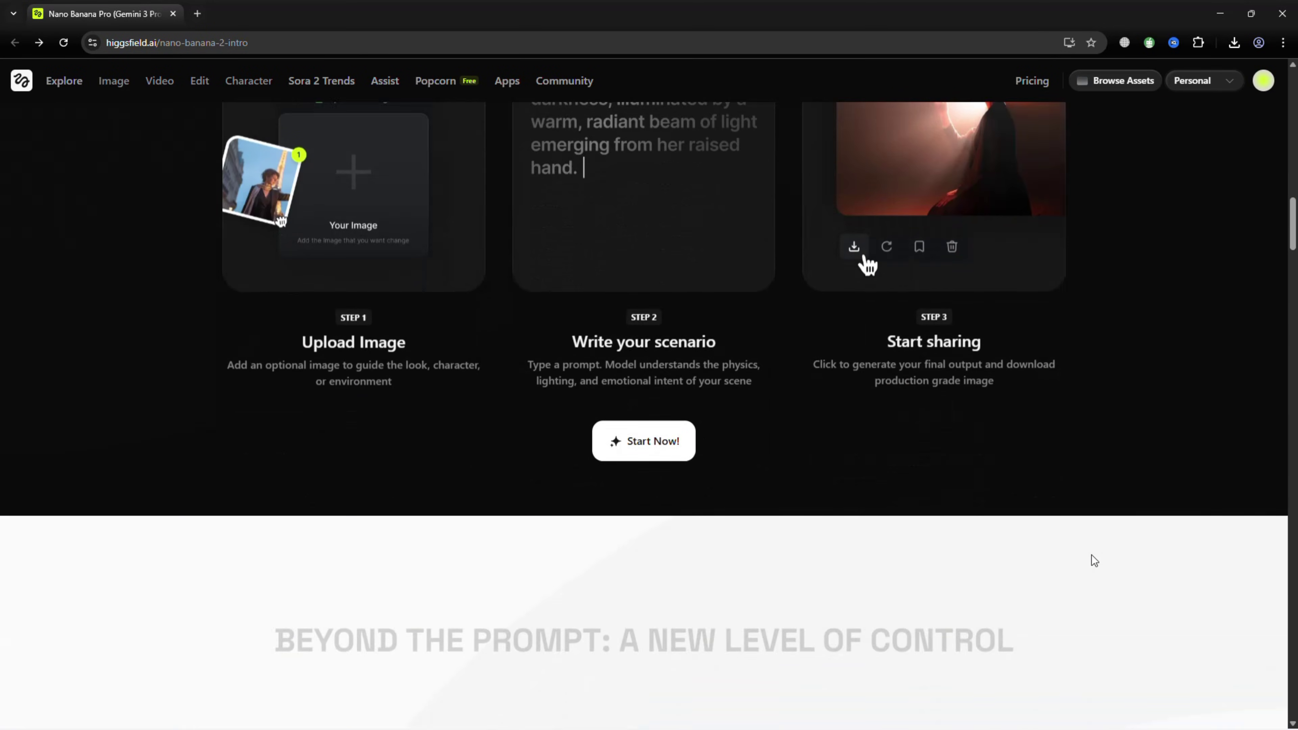
{"action": "scroll", "coordinate": [1091, 555], "scroll_direction": "down", "scroll_amount": 7}
{"action": "scroll", "coordinate": [1091, 555], "scroll_direction": "down", "scroll_amount": 9}
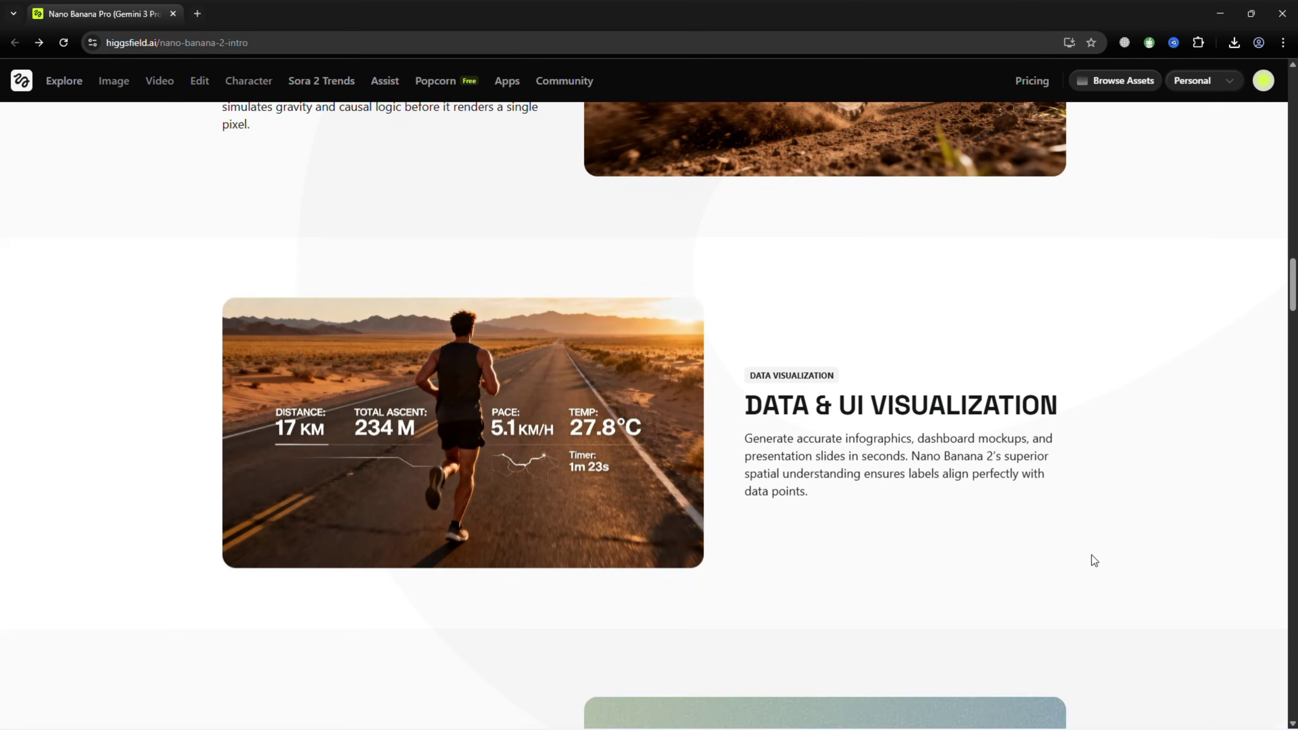
{"action": "scroll", "coordinate": [1091, 554], "scroll_direction": "down", "scroll_amount": 19}
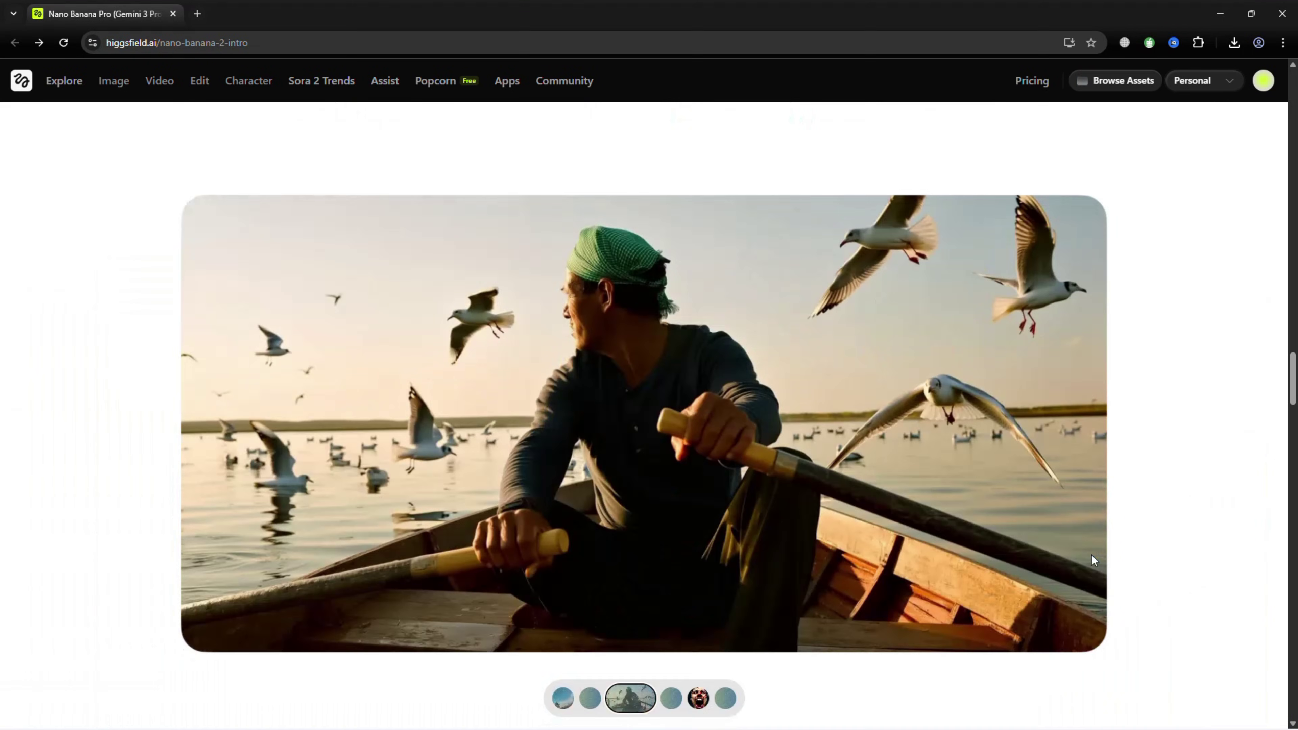
{"action": "scroll", "coordinate": [1091, 555], "scroll_direction": "down", "scroll_amount": 18}
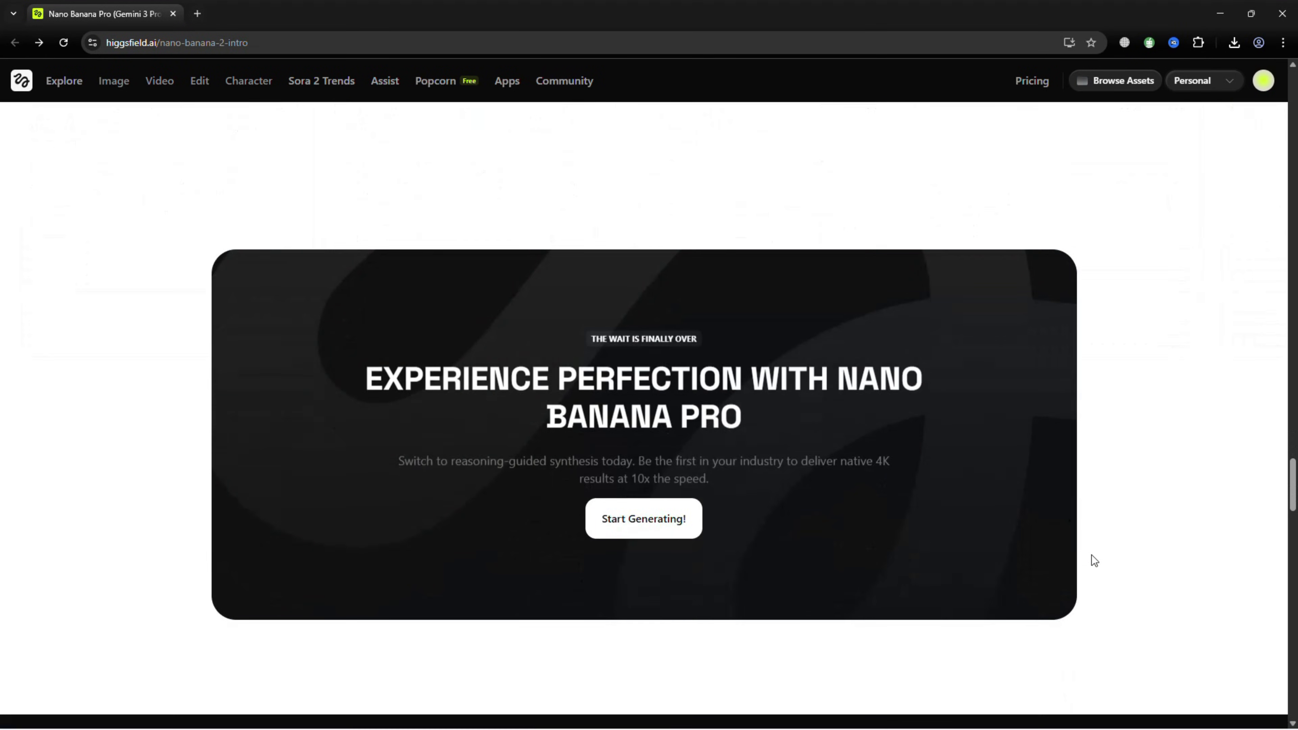
{"action": "scroll", "coordinate": [1091, 554], "scroll_direction": "down", "scroll_amount": 18}
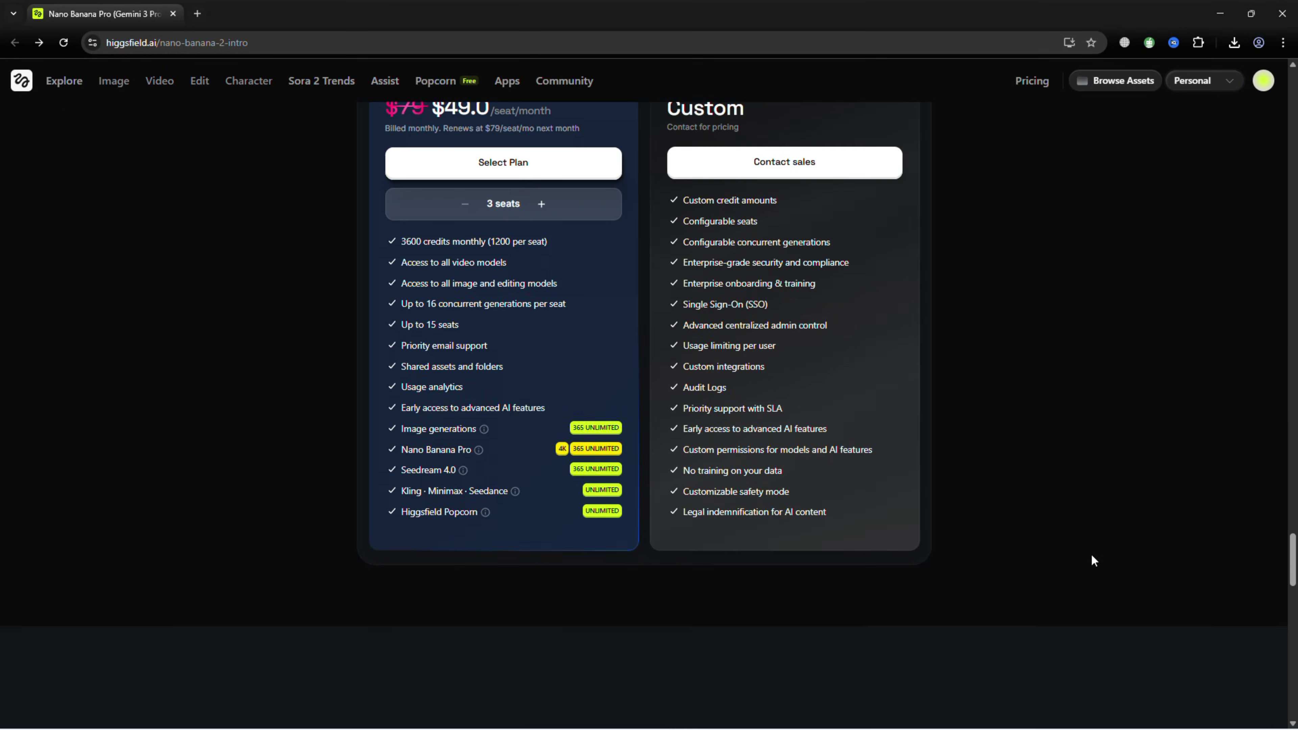
{"action": "scroll", "coordinate": [1091, 556], "scroll_direction": "down", "scroll_amount": 5}
{"action": "scroll", "coordinate": [1091, 556], "scroll_direction": "up", "scroll_amount": 8}
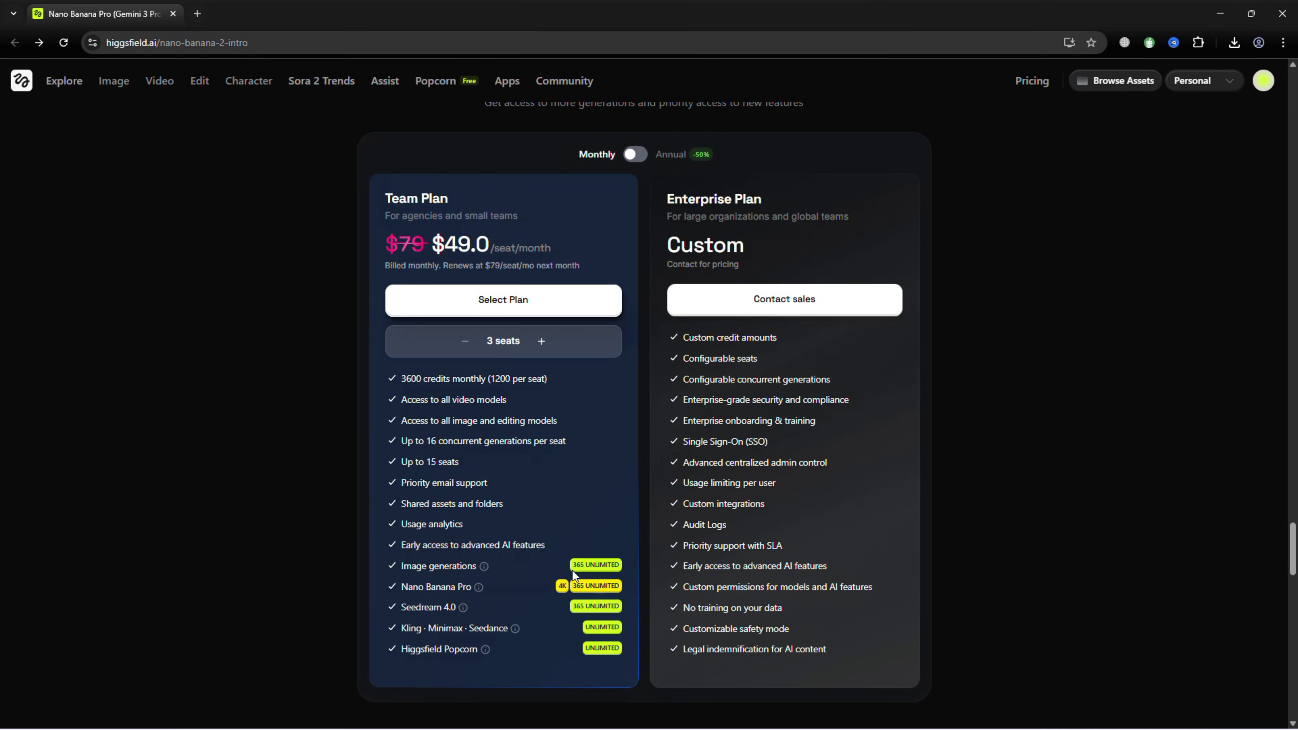
{"action": "scroll", "coordinate": [739, 357], "scroll_direction": "down", "scroll_amount": 10}
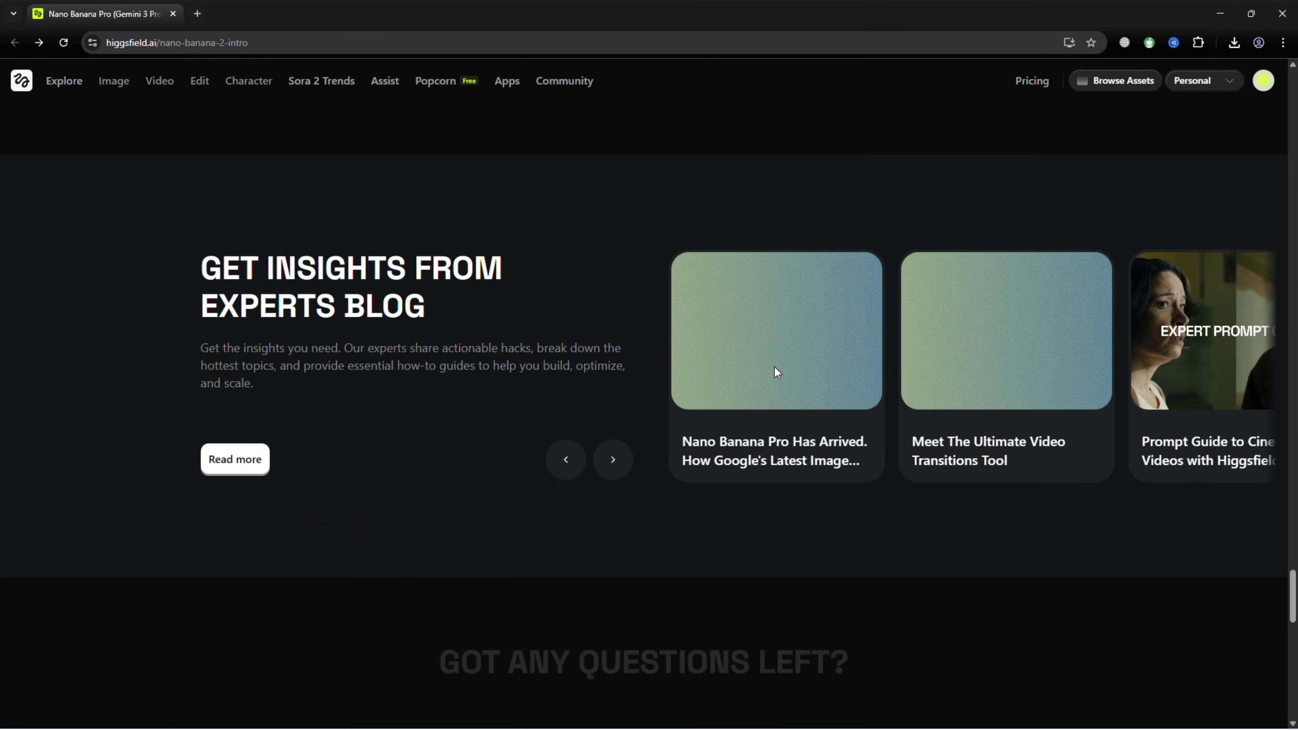
{"action": "left_click", "coordinate": [614, 460]}
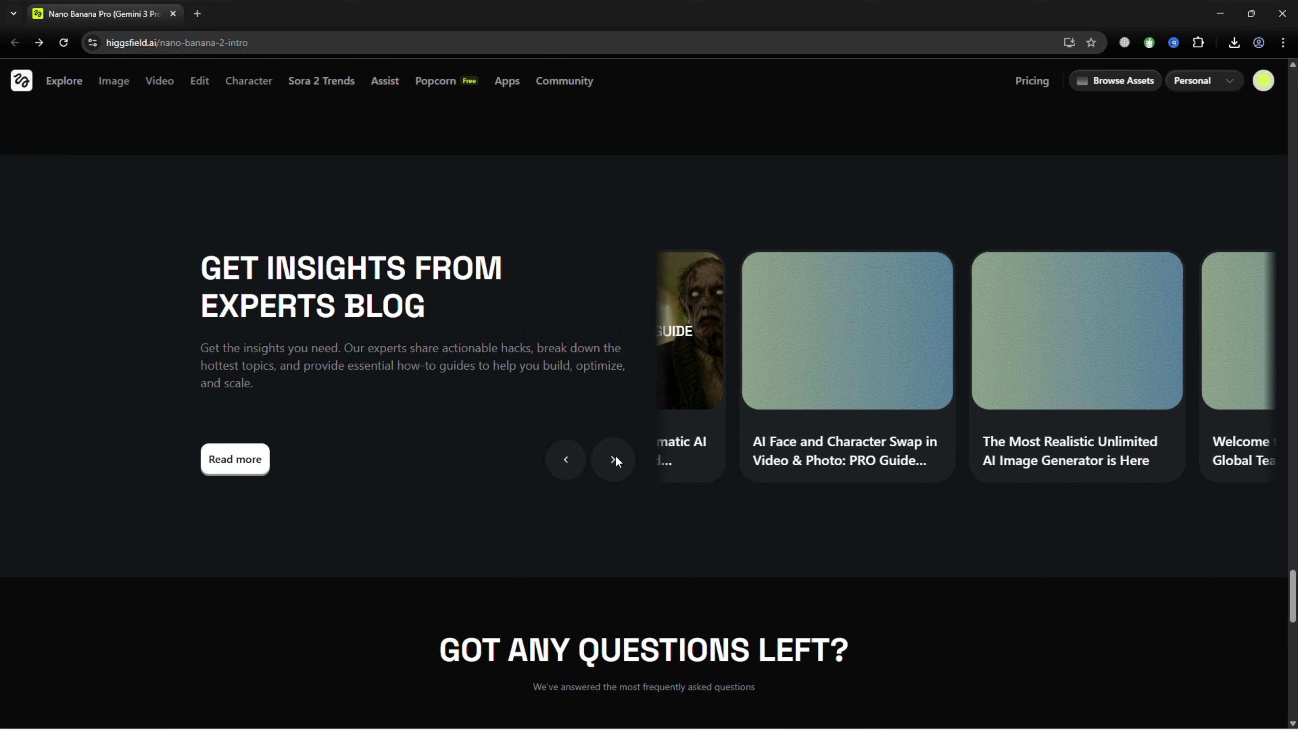